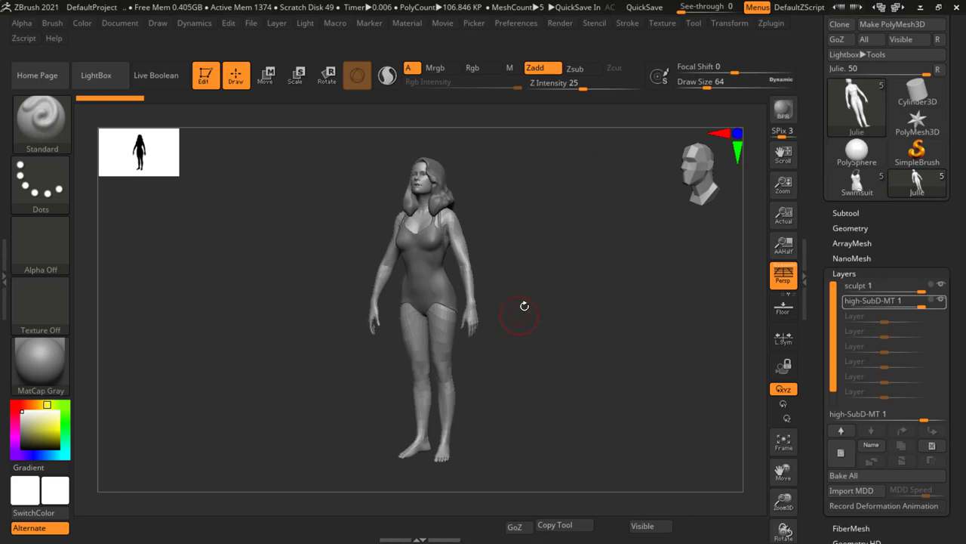
- Browse LightBox, turn Julie to a front view, and try a sculpt stroke on the body
mouse_move(524, 306)
left_mouse_down()
mouse_move(546, 295)
mouse_move(551, 319)
mouse_move(535, 271)
mouse_move(529, 287)
left_mouse_up()
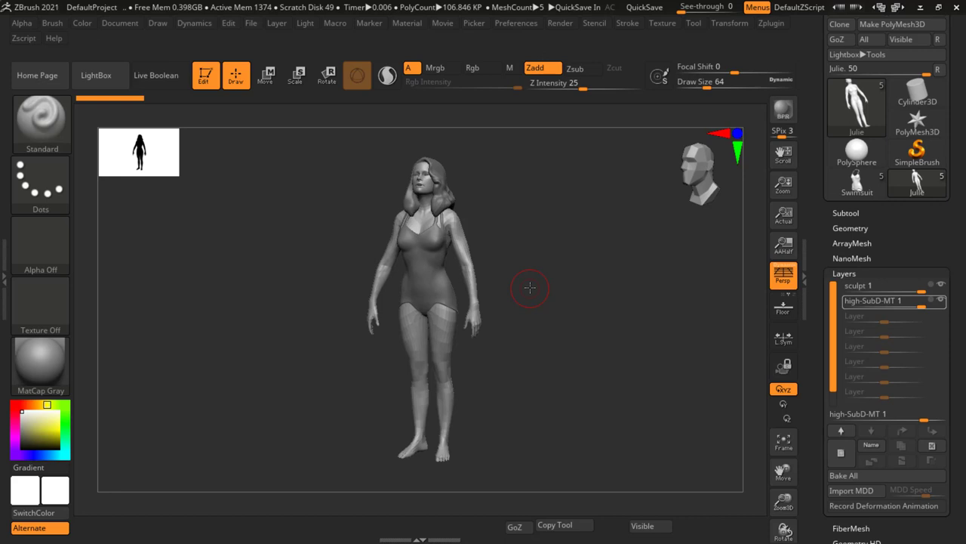
left_click(101, 78)
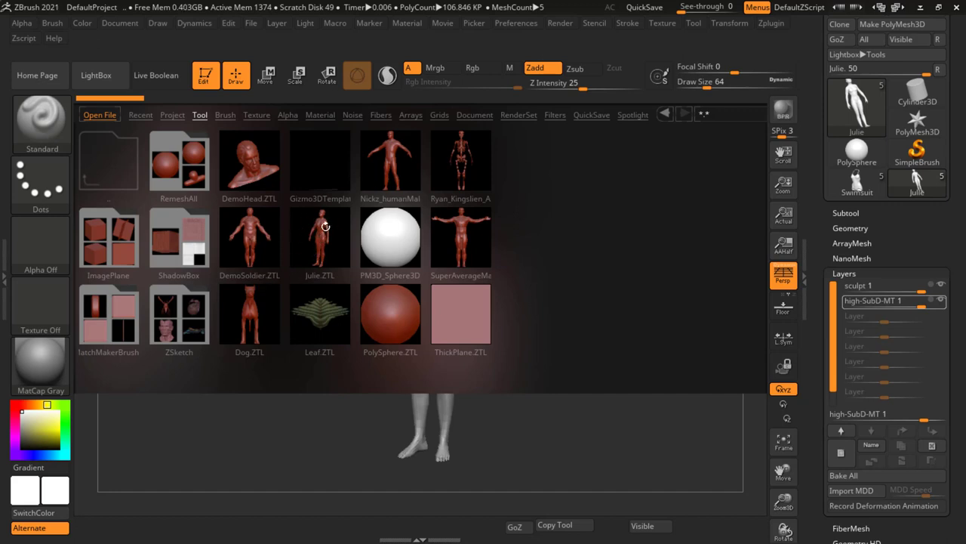
left_click(96, 76)
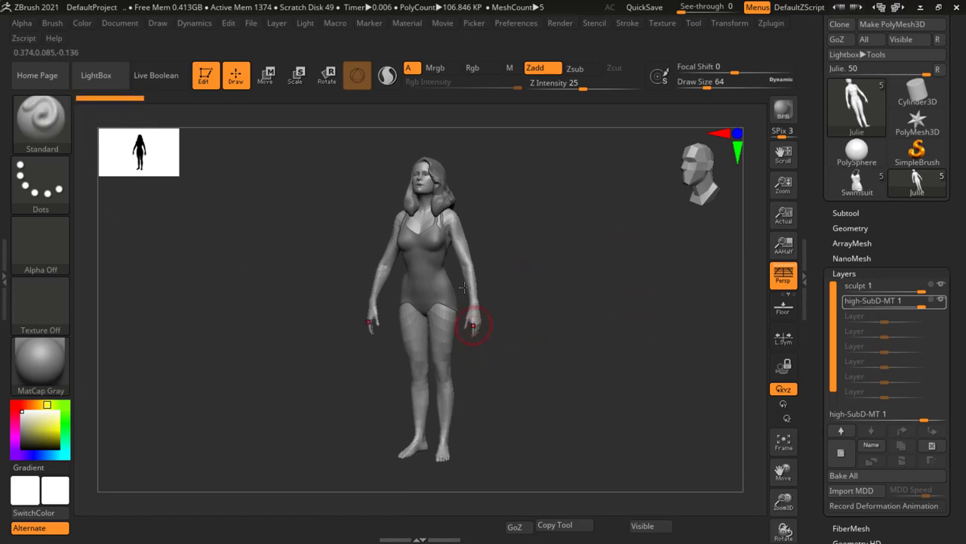
left_click_drag(557, 287, 547, 243, "shift")
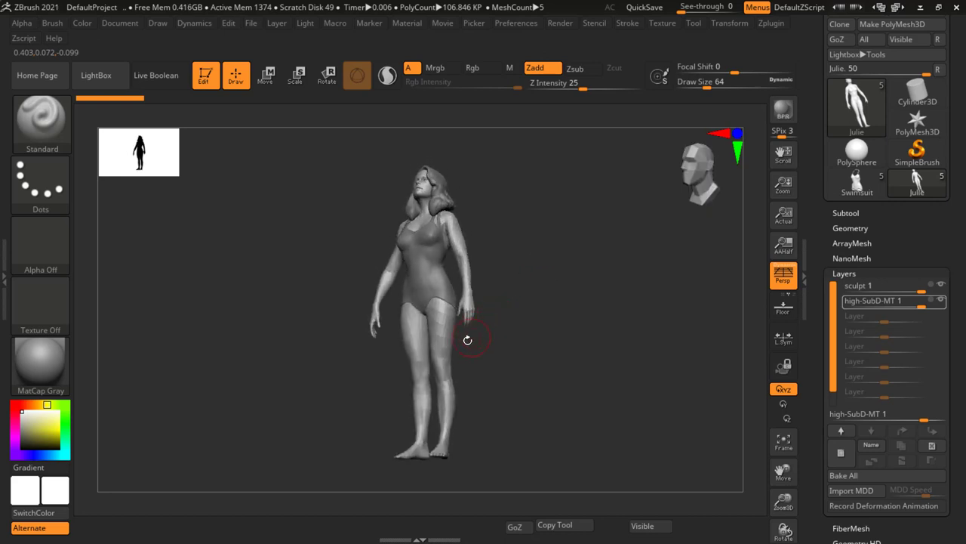
left_click(443, 324)
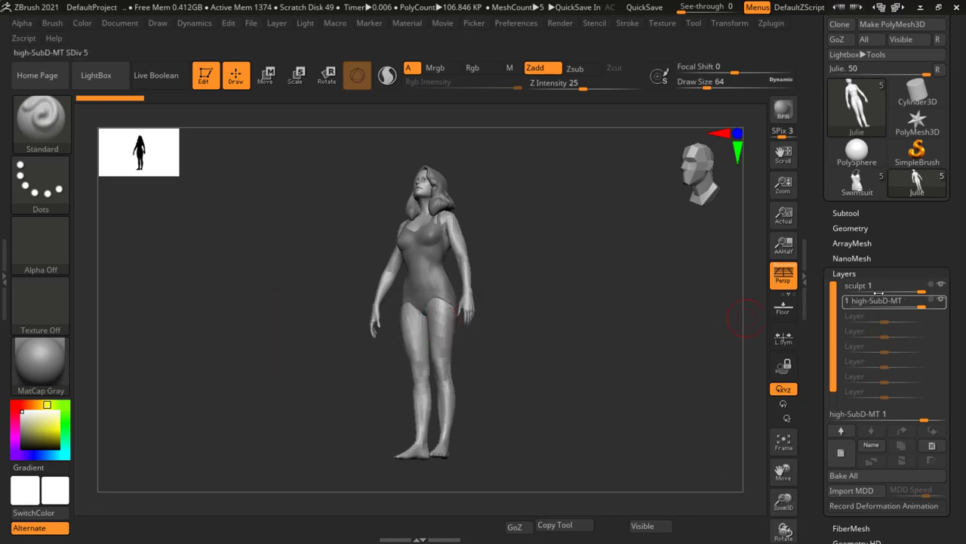
- Delete the high-SubD-MT 1 and sculpt 1 layers from Tool > Layers, then collapse the list
left_click(847, 274)
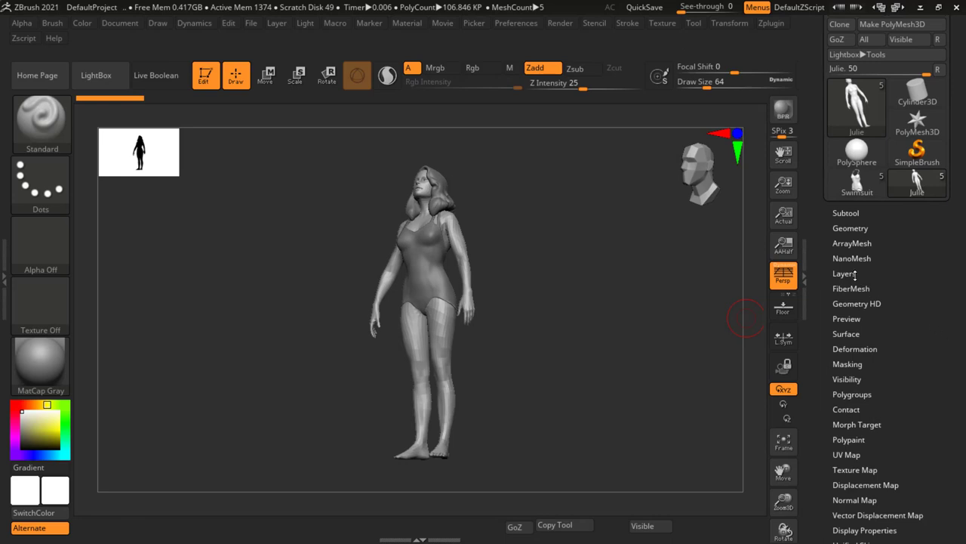
left_click(846, 274)
scroll(962, 314, "down", 1)
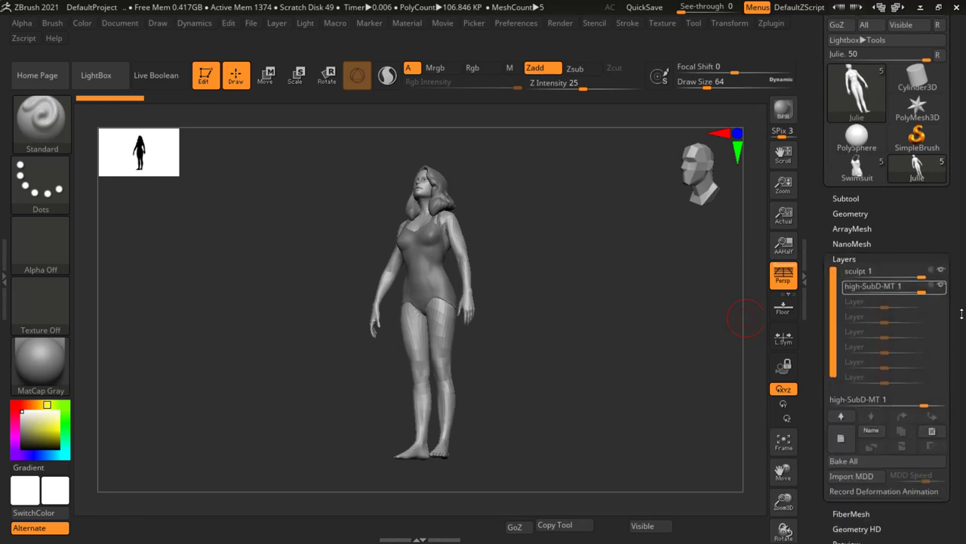
scroll(951, 340, "down", 3)
left_click(933, 375)
left_click(933, 374)
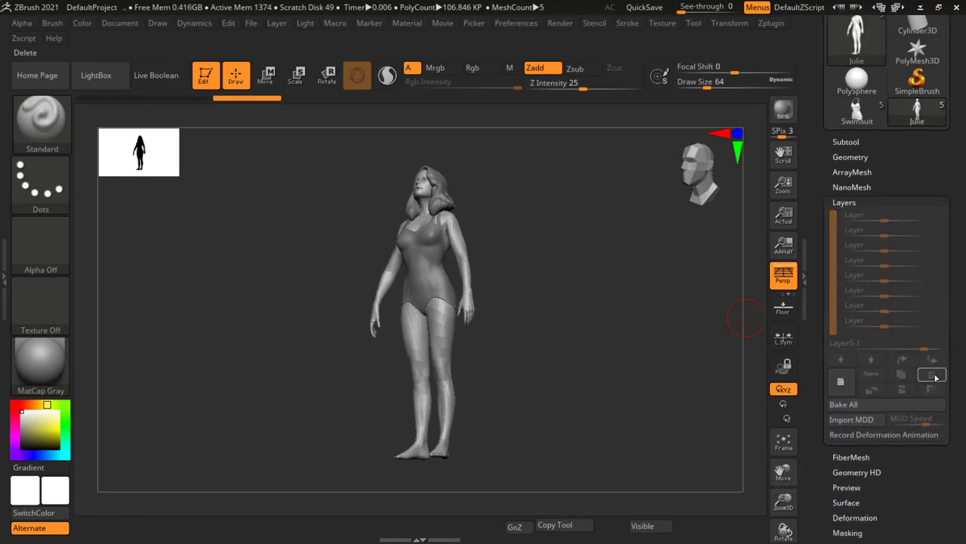
left_click(845, 203)
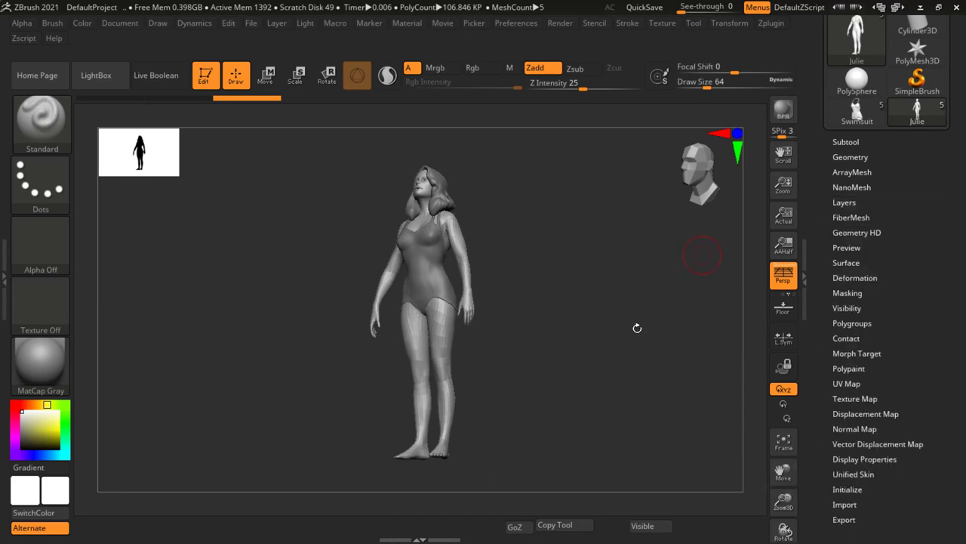
- Zoom in on Julie's torso and Alt+click the swimsuit to select the Swimsuit subtool
left_click_drag(515, 331, 589, 321, "shift")
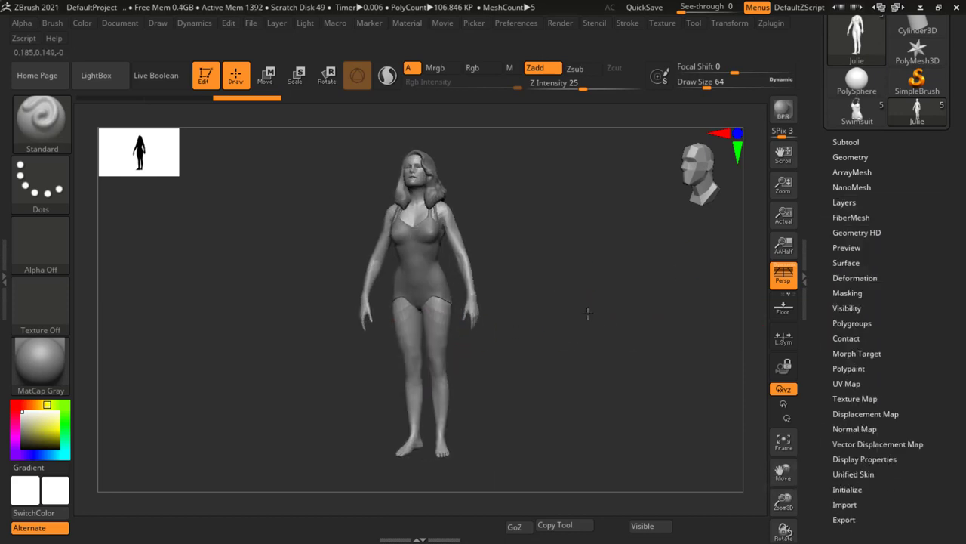
left_click_drag(552, 274, 555, 265)
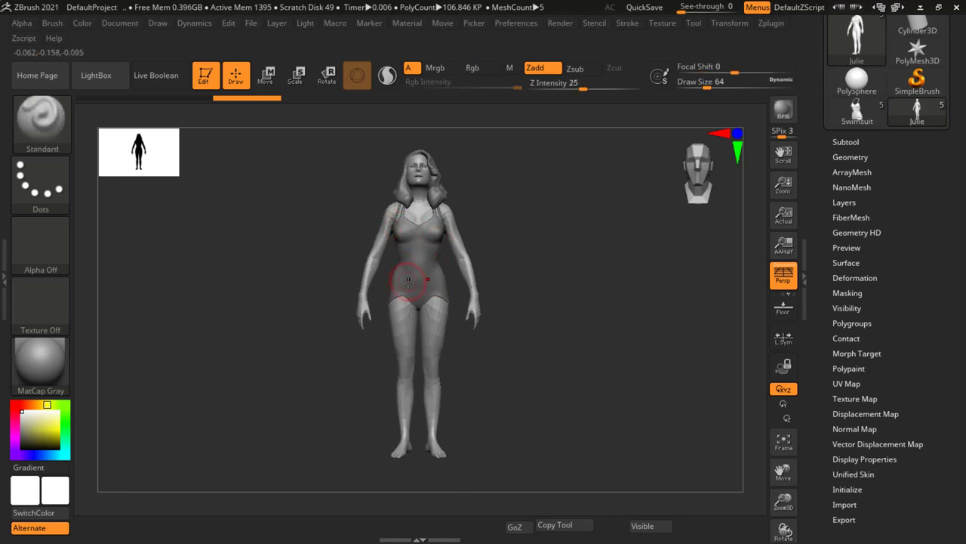
right_click_drag(496, 218, 550, 277, "ctrl")
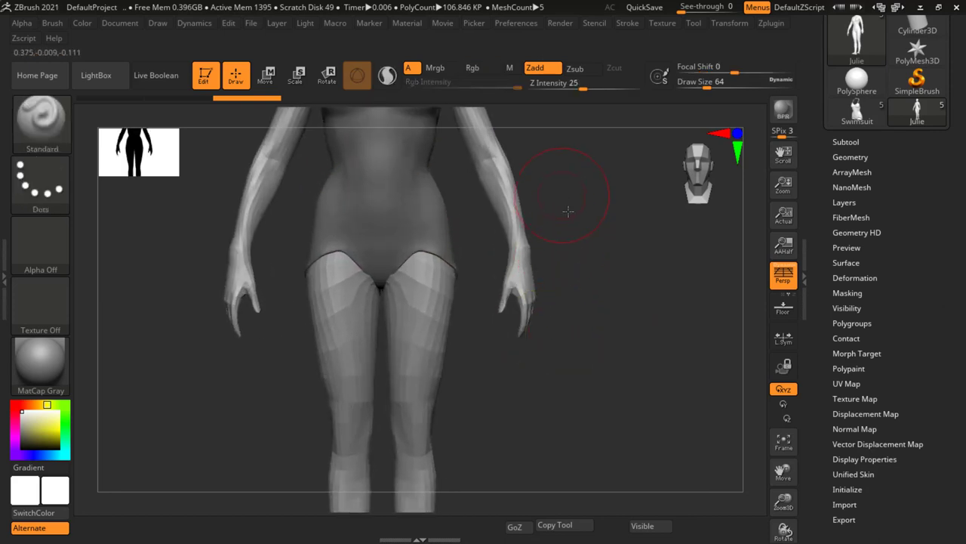
right_click_drag(565, 178, 618, 421, "ctrl")
left_click_drag(609, 341, 598, 352)
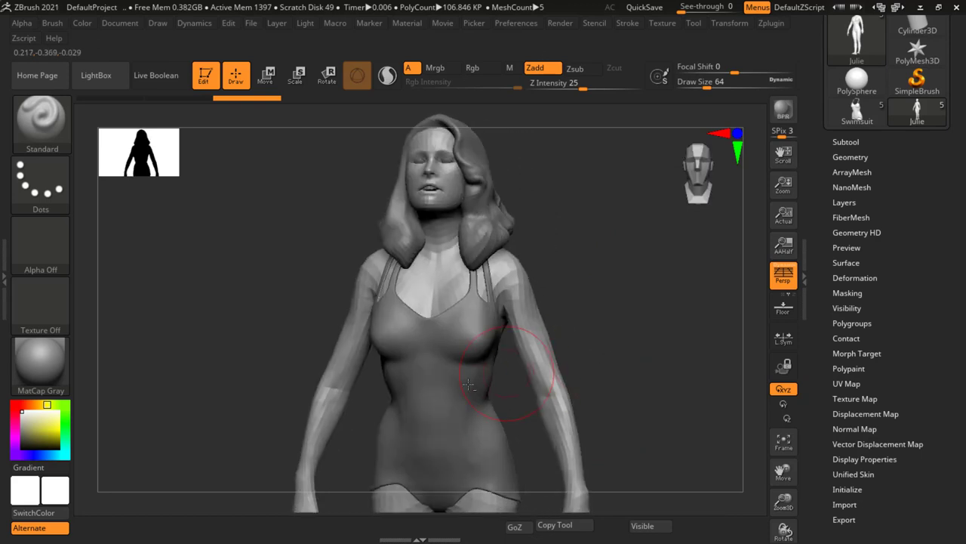
left_click(495, 358, "alt")
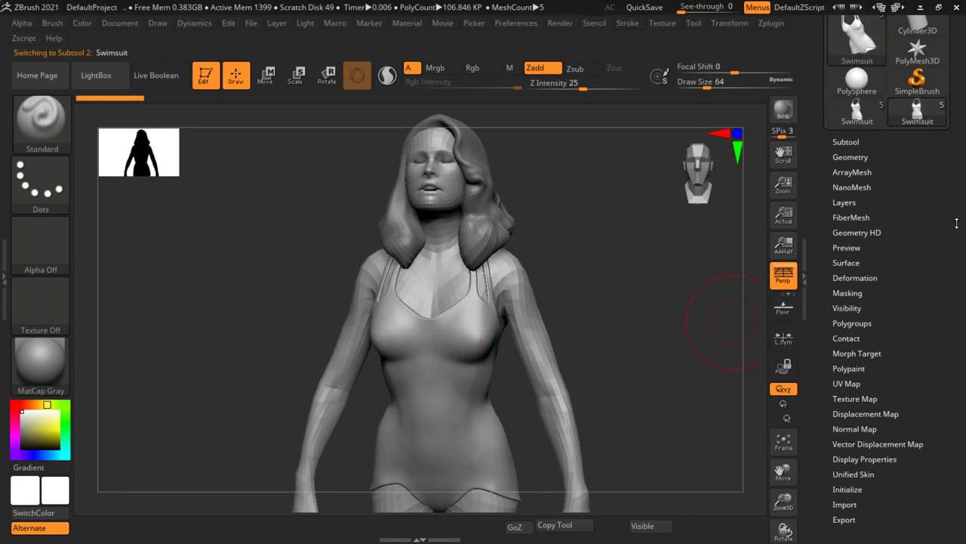
- Solo the Swimsuit by hiding all other subtools, then orbit around it
left_click(846, 142)
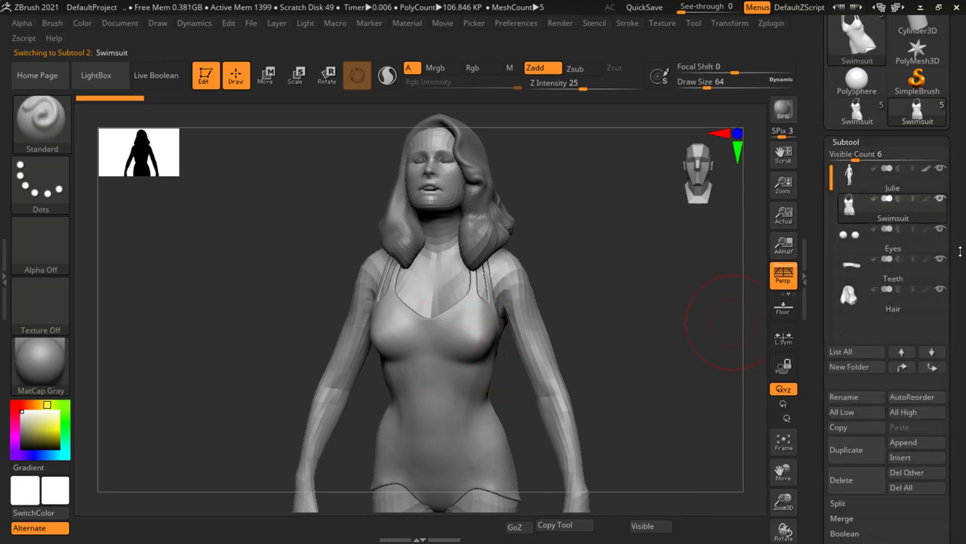
key("shift")
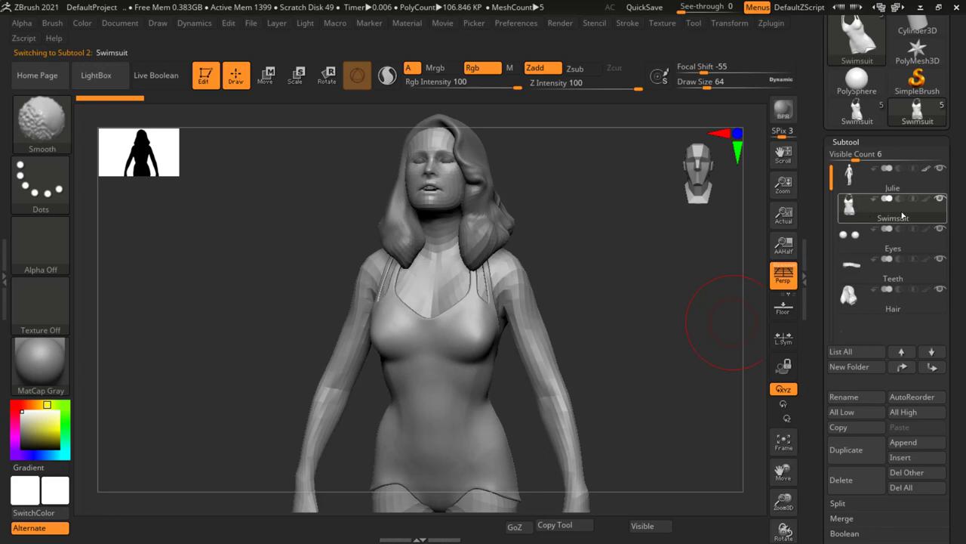
mouse_move(893, 208)
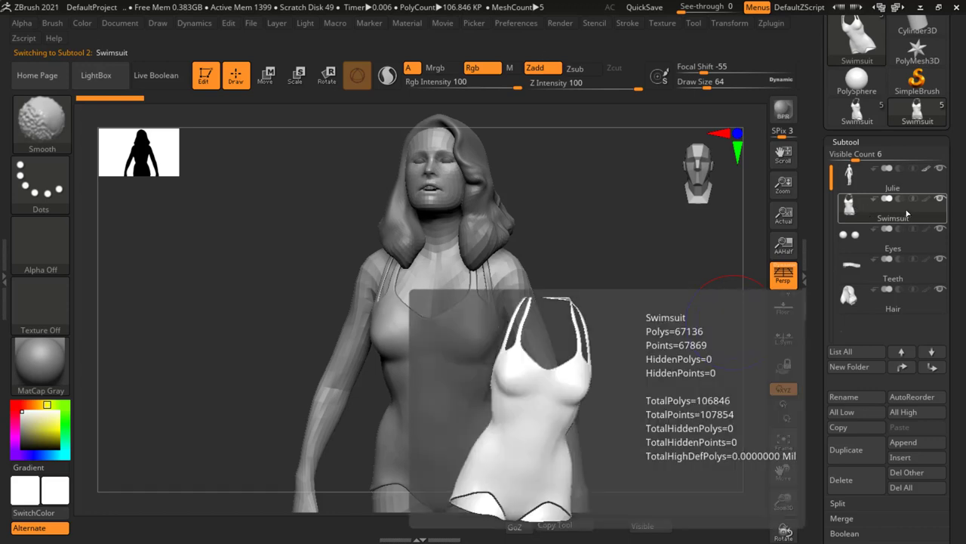
left_click(907, 214, "ctrl+shift")
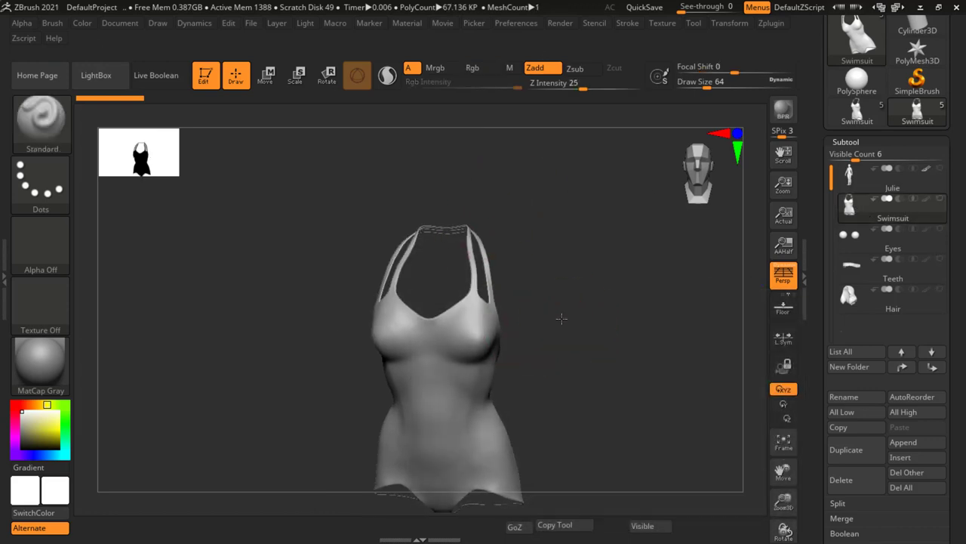
mouse_move(572, 323)
left_mouse_down()
mouse_move(543, 297)
mouse_move(554, 339)
mouse_move(553, 330)
left_mouse_up()
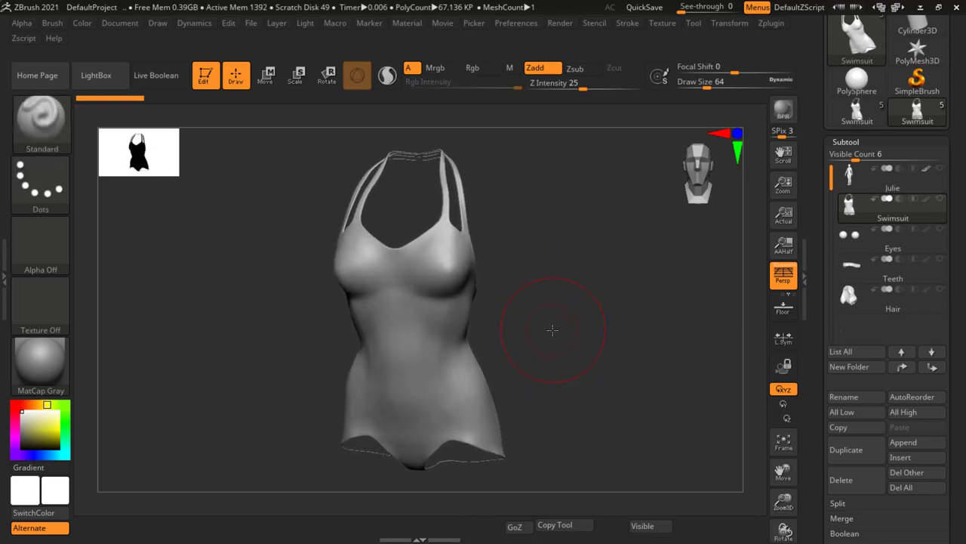
mouse_move(645, 353)
left_mouse_down()
mouse_move(612, 349)
mouse_move(615, 335)
mouse_move(534, 317)
mouse_move(565, 292)
left_mouse_up()
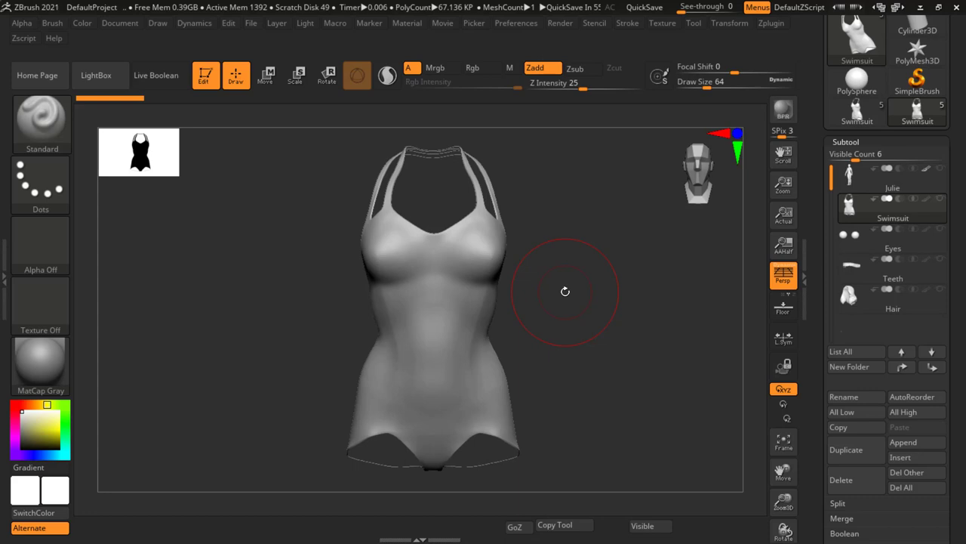
- Select the Chisel brush from the brush palette filtered to C
key("b")
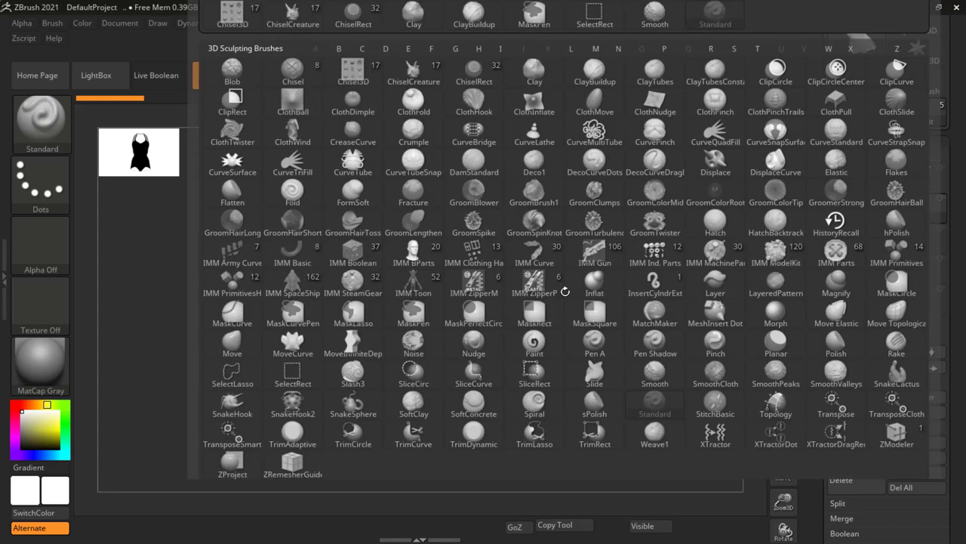
key("c")
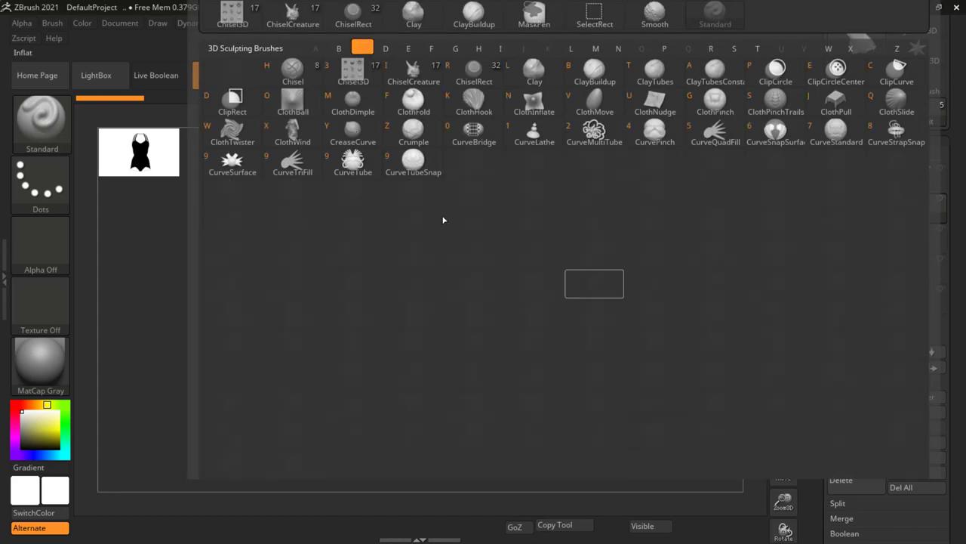
mouse_move(292, 72)
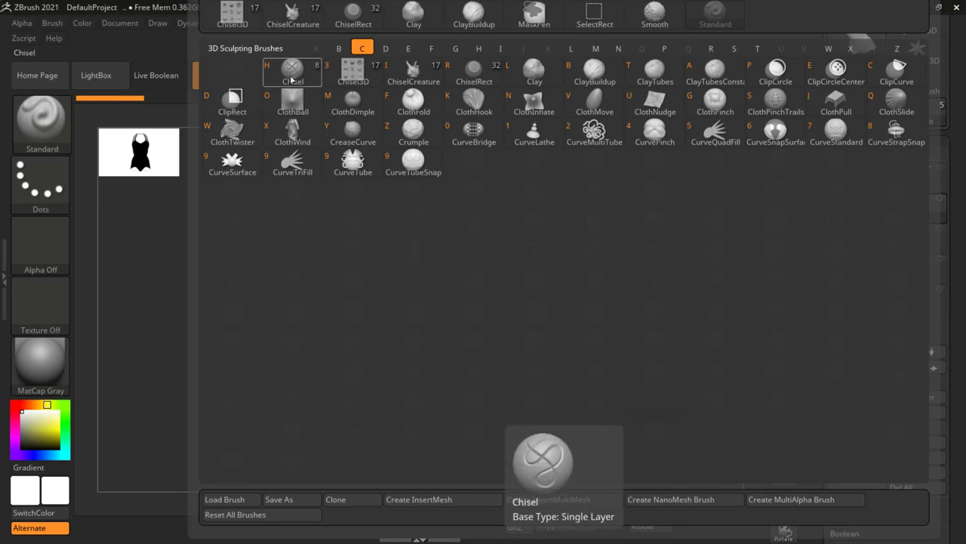
left_click(292, 72)
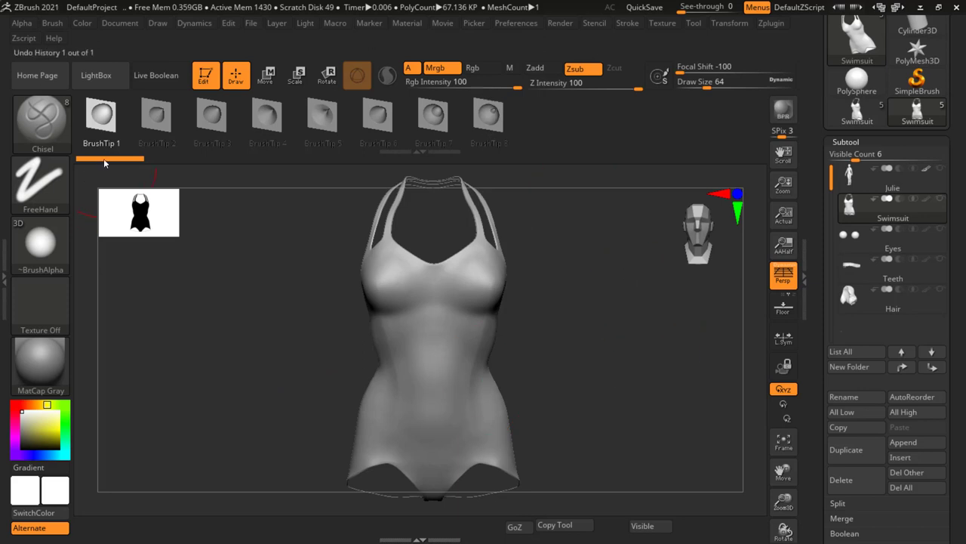
left_click(165, 132)
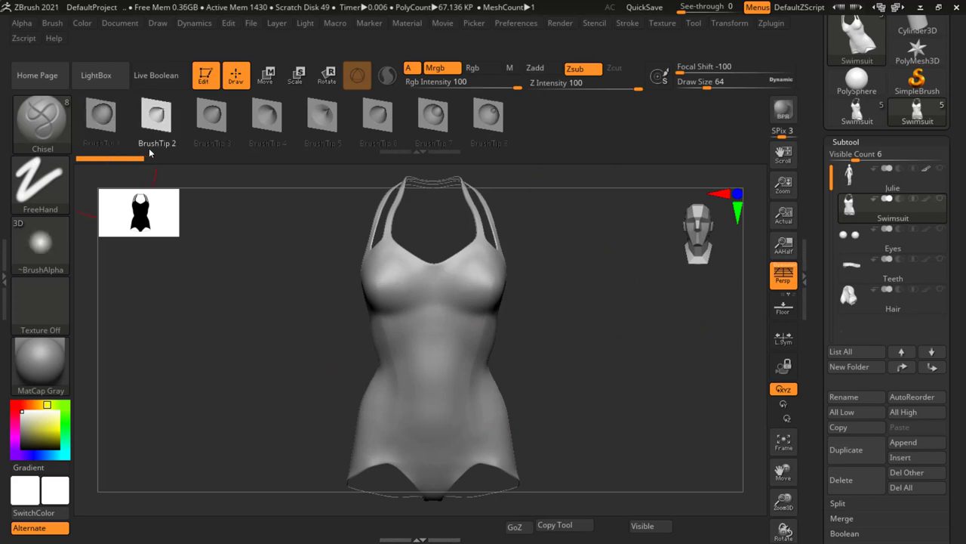
left_click(220, 132)
left_click(268, 125)
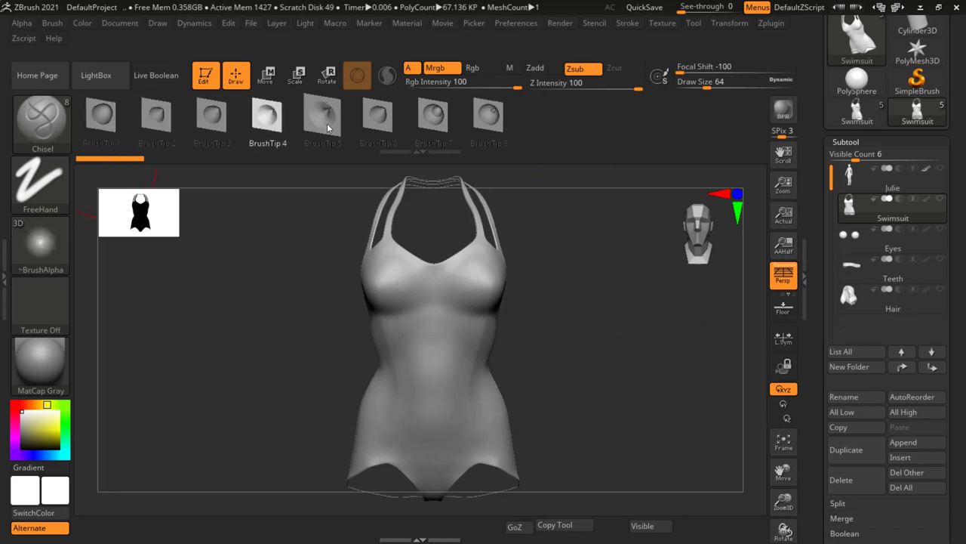
left_click(323, 120)
left_click(377, 119)
left_click(432, 120)
left_click(488, 119)
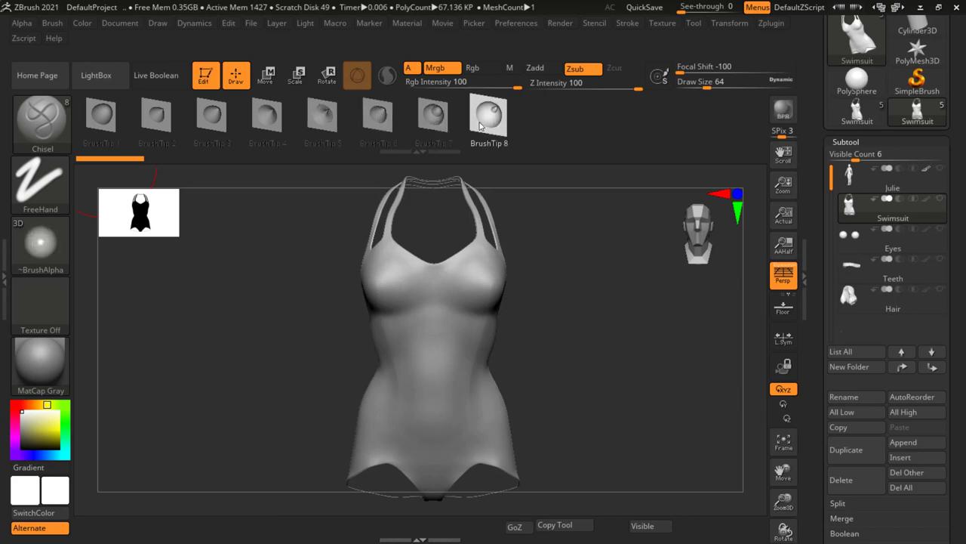
left_click(102, 120)
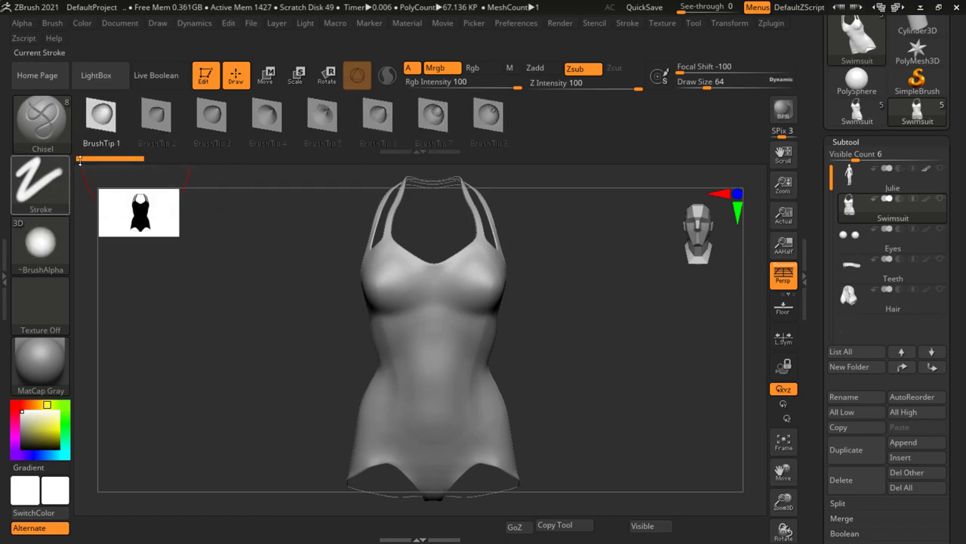
- Zoom to the swimsuit chest, try a curved raised line, then undo it
right_click_drag(604, 319, 433, 335, "alt")
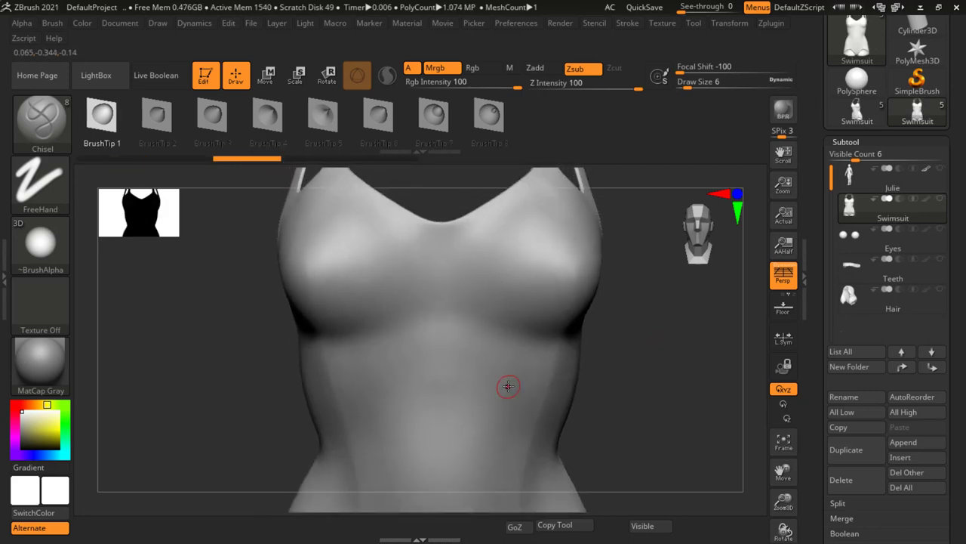
right_click_drag(487, 337, 483, 430, "alt")
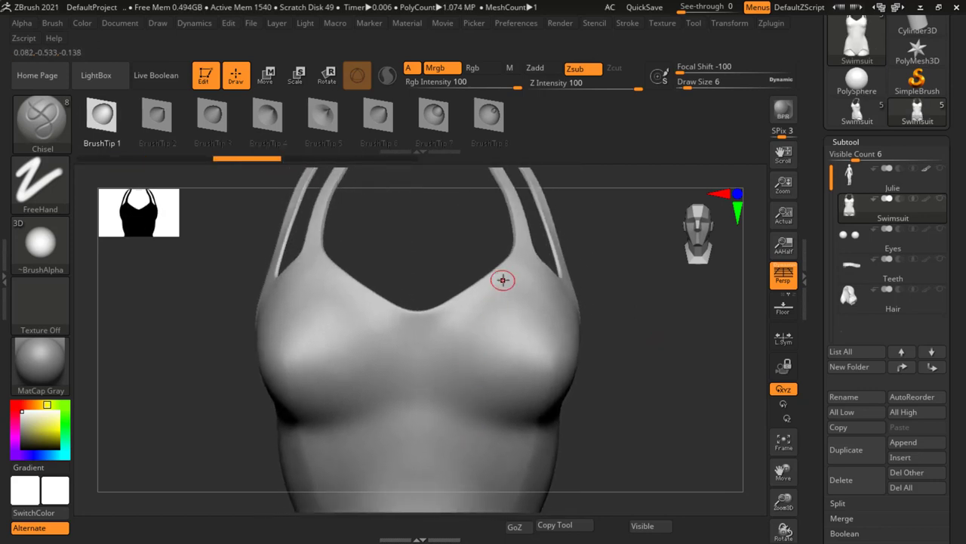
mouse_move(528, 259)
left_mouse_down()
mouse_move(431, 388)
mouse_move(421, 429)
mouse_move(434, 457)
mouse_move(472, 487)
mouse_move(526, 488)
mouse_move(574, 456)
mouse_move(631, 445)
left_mouse_up()
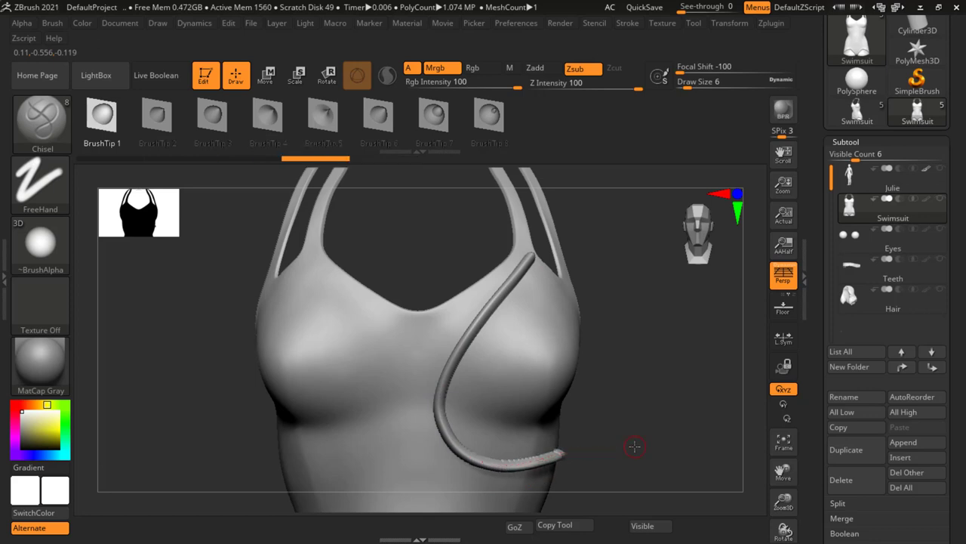
left_click_drag(661, 399, 596, 395)
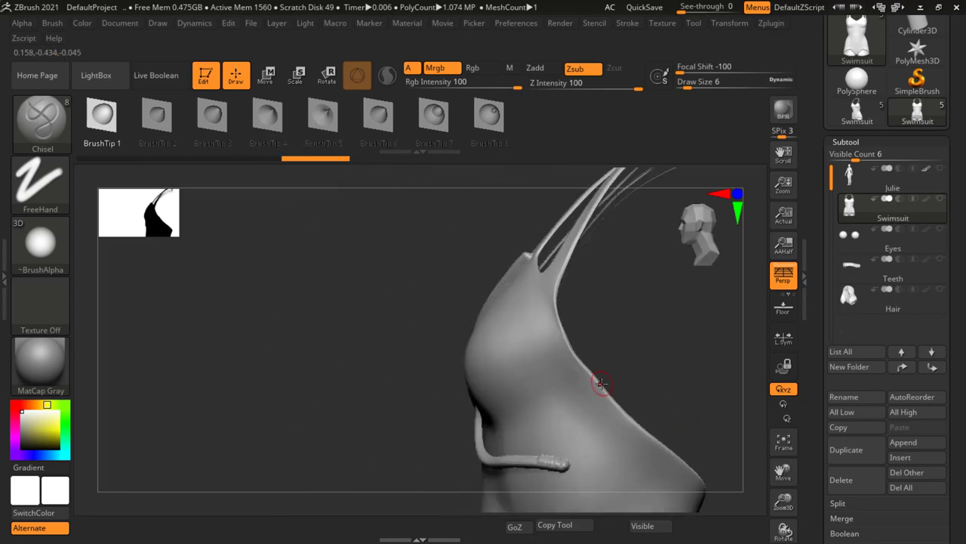
left_click_drag(541, 326, 575, 327)
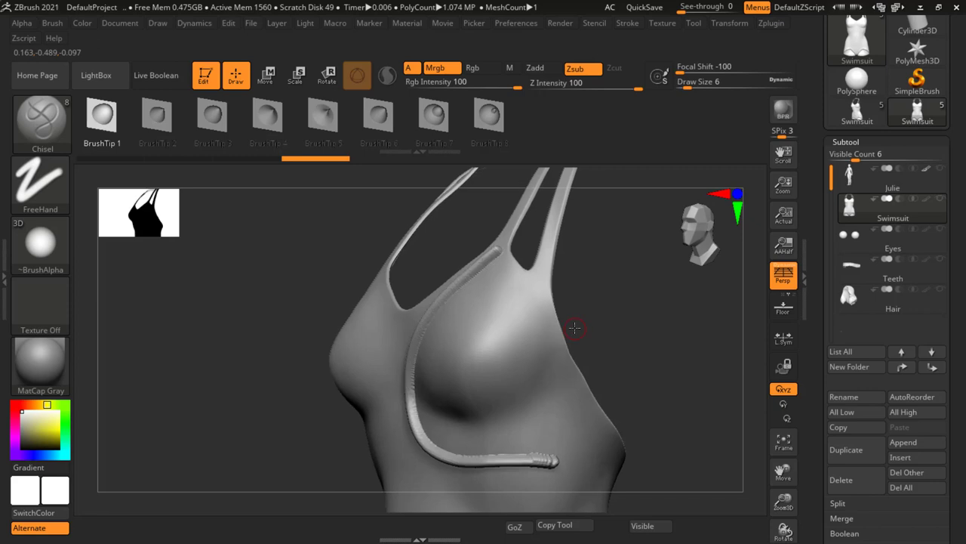
key("ctrl")
key("ctrl+z")
- Set Z Intensity to 24 and carve a trial crease down from the right strap, then undo
key("u")
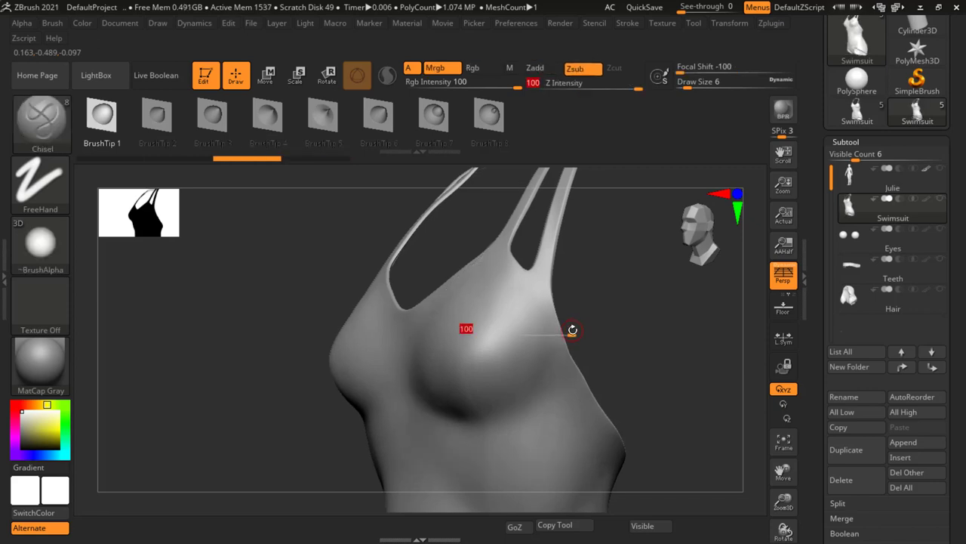
left_click_drag(573, 329, 534, 333)
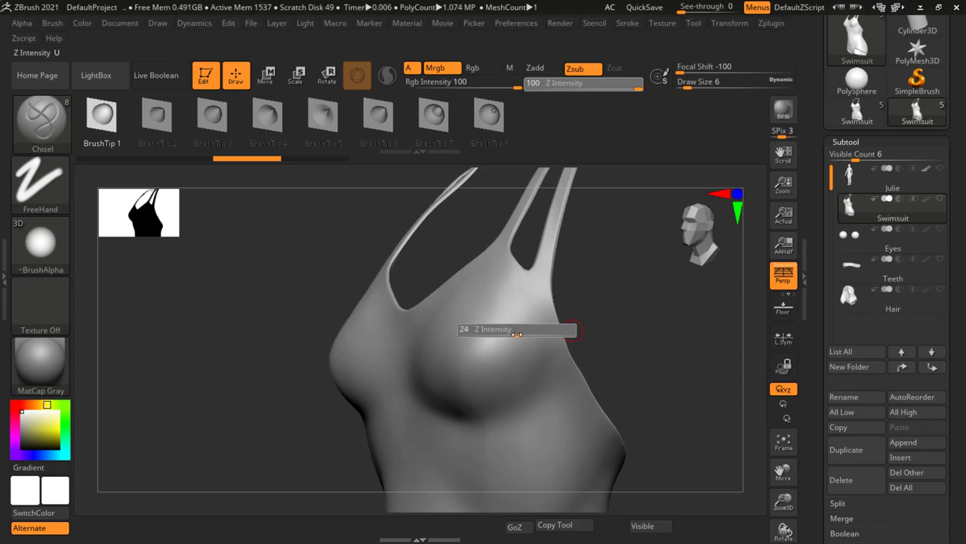
left_click_drag(597, 317, 632, 305, "shift")
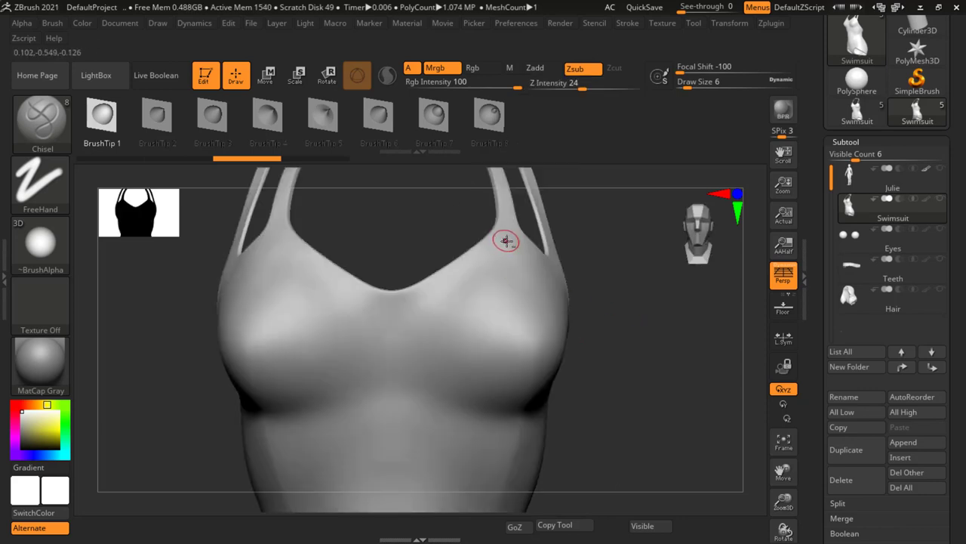
mouse_move(506, 241)
left_mouse_down()
mouse_move(428, 317)
mouse_move(385, 457)
left_mouse_up()
left_click_drag(647, 352, 696, 304)
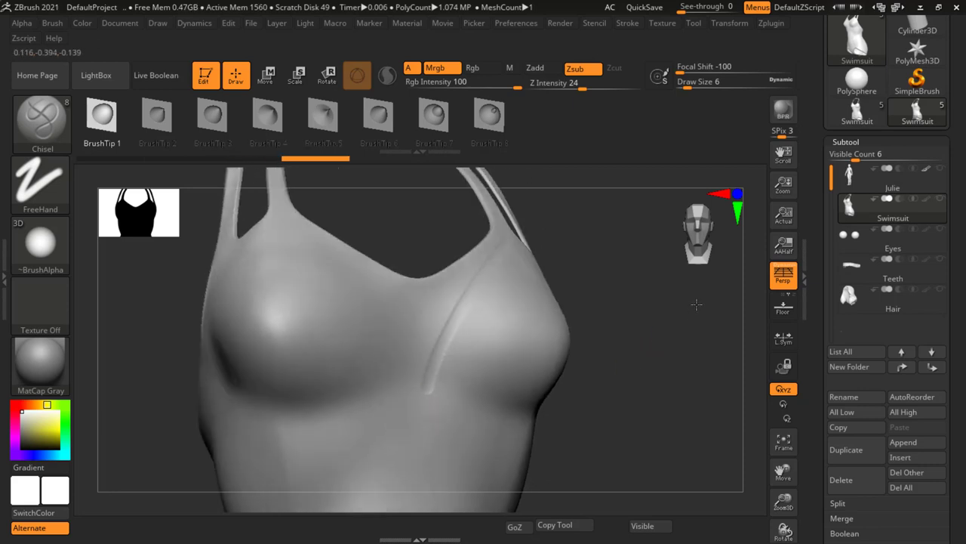
key("ctrl")
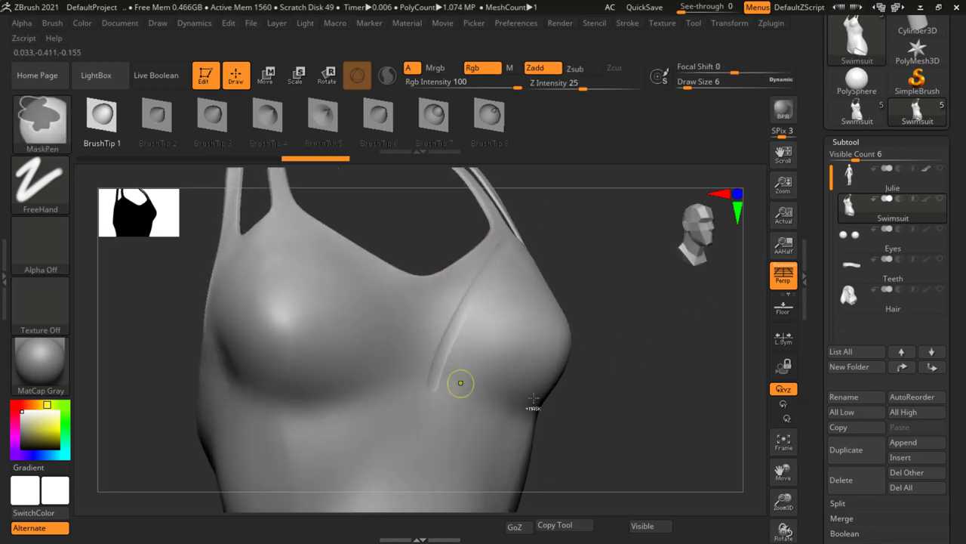
- Redraw and undo the strap crease, then raise Z Intensity to 45 in a front view
left_click_drag(533, 397, 589, 389)
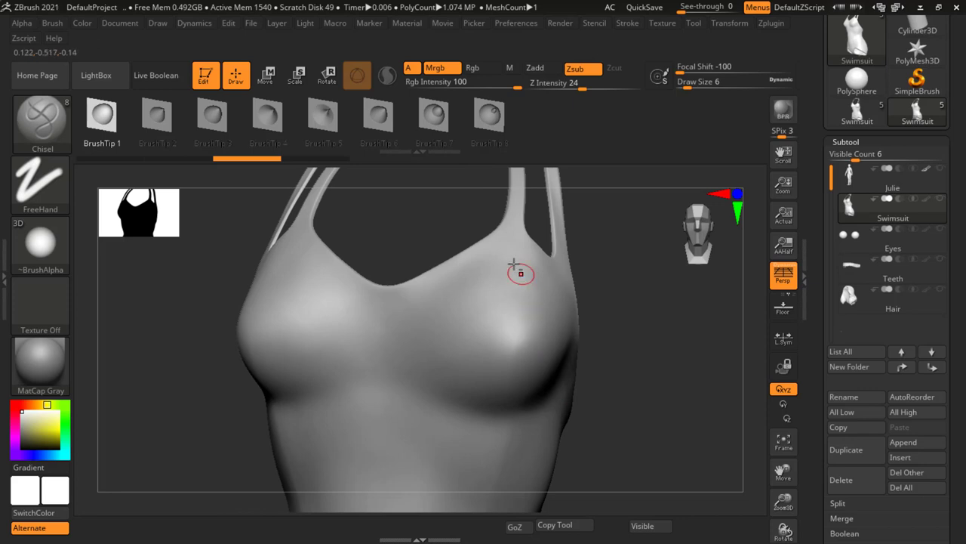
mouse_move(511, 245)
left_mouse_down()
mouse_move(407, 352)
mouse_move(382, 404)
left_mouse_up()
left_click_drag(680, 355, 729, 302)
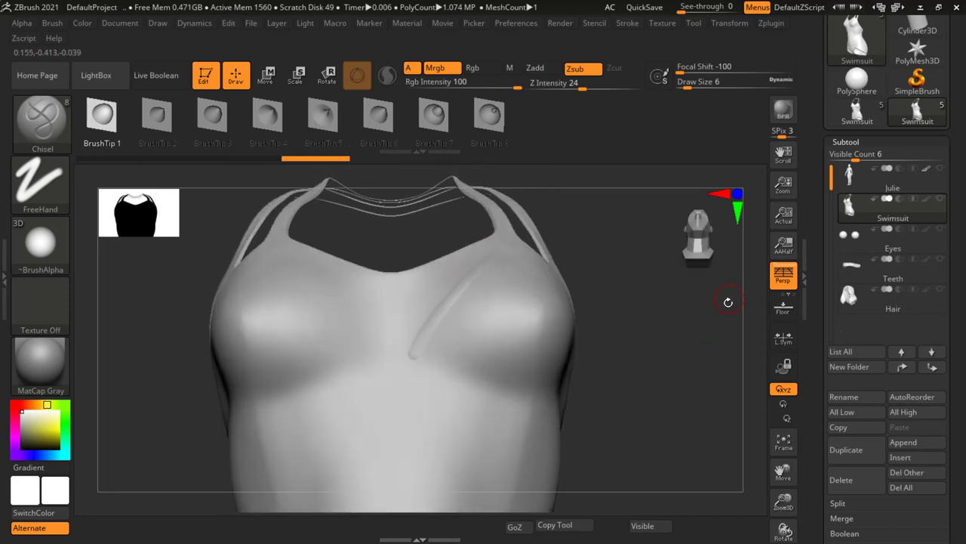
key("ctrl+z")
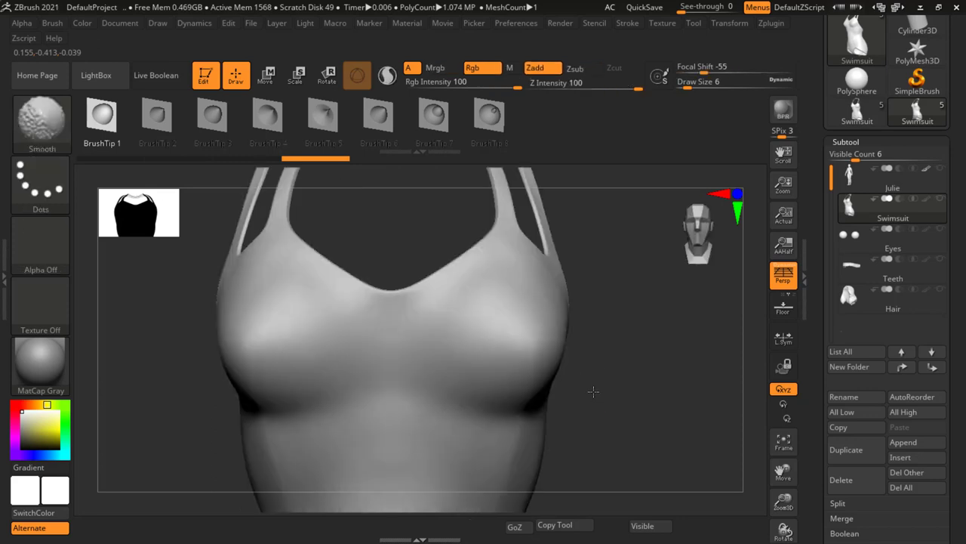
key("space")
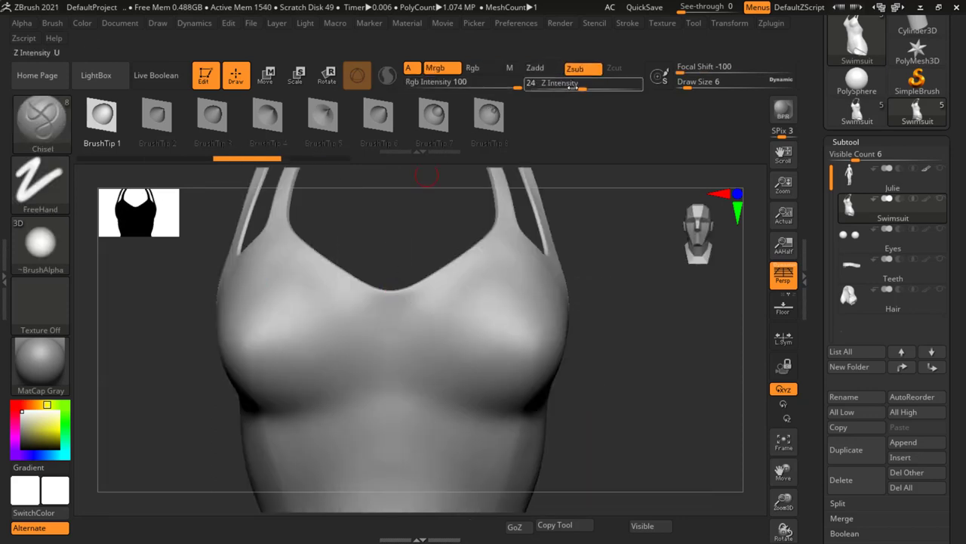
left_click_drag(590, 88, 603, 88)
left_click_drag(623, 321, 626, 283)
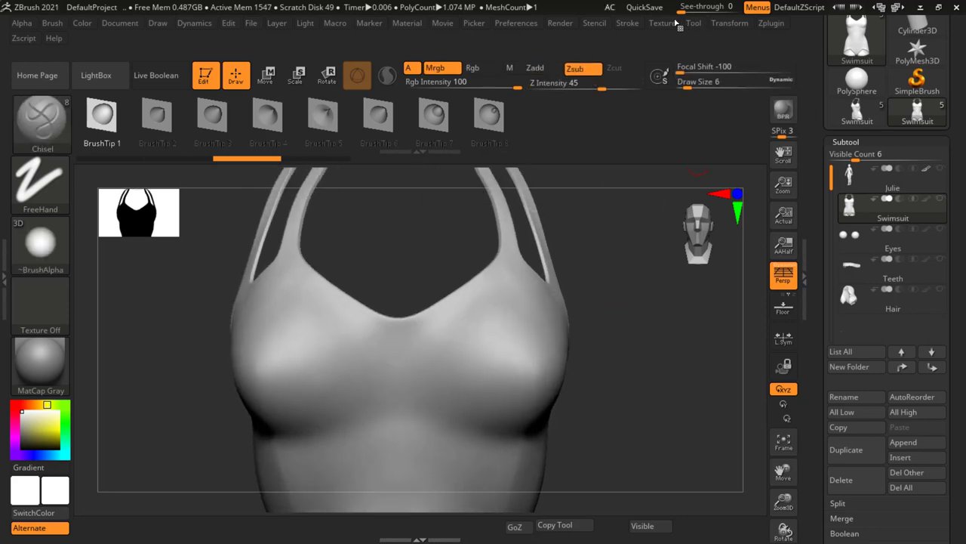
- Enable >X< mirror symmetry from the Transform menu
left_click(729, 24)
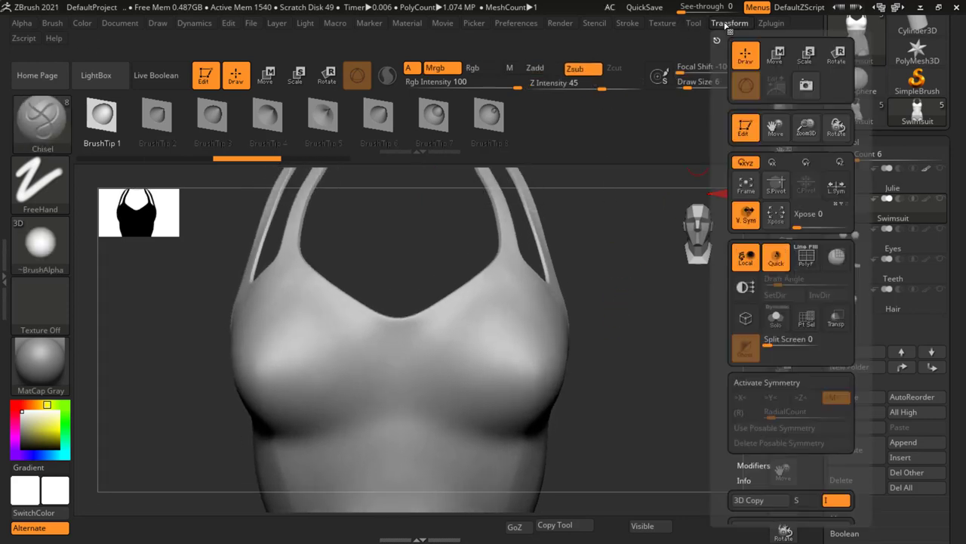
left_click(759, 385)
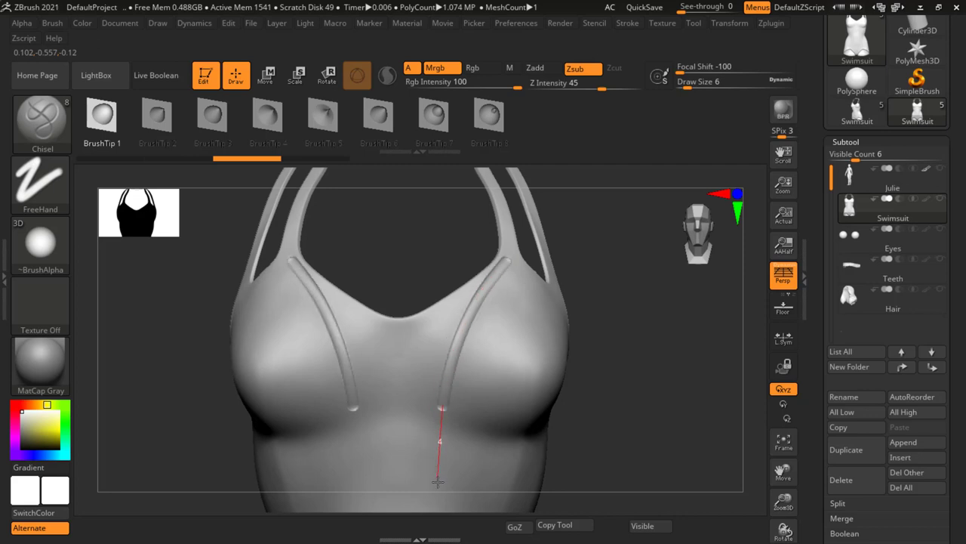
- Draw mirrored raised outlines from the right strap down and around under the chest, redoing the first try
left_click_drag(466, 306, 436, 481)
key("ctrl")
key("ctrl+z")
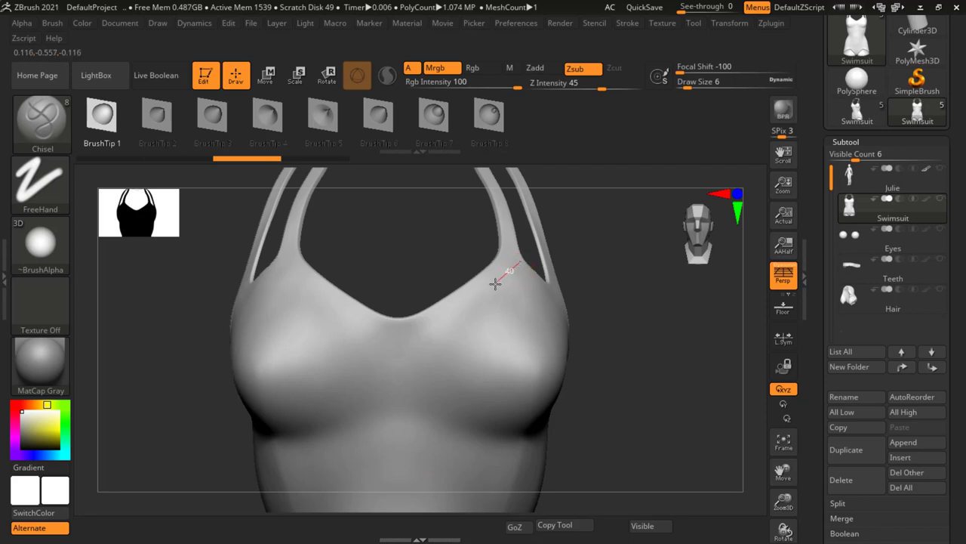
mouse_move(473, 303)
left_mouse_down()
mouse_move(420, 394)
mouse_move(439, 483)
left_mouse_up()
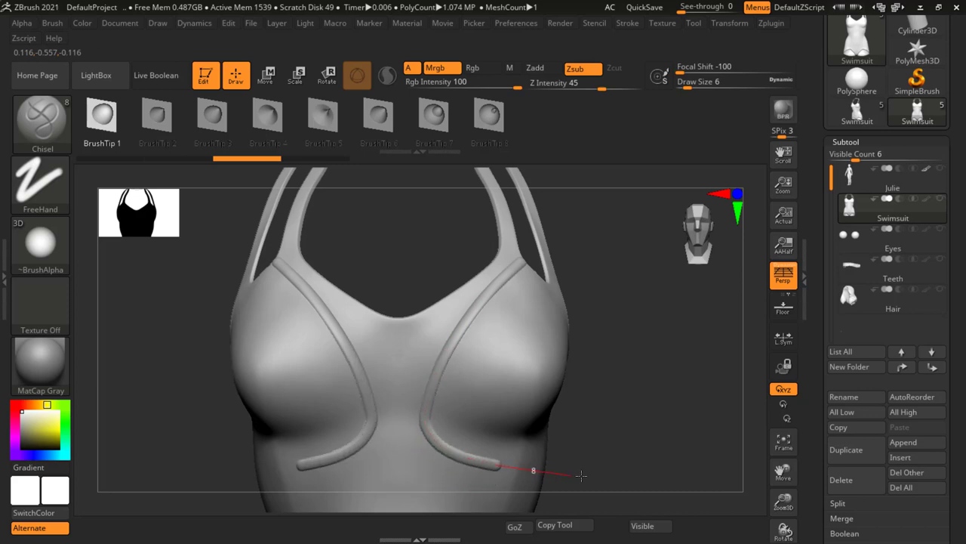
left_click_drag(467, 487, 598, 478)
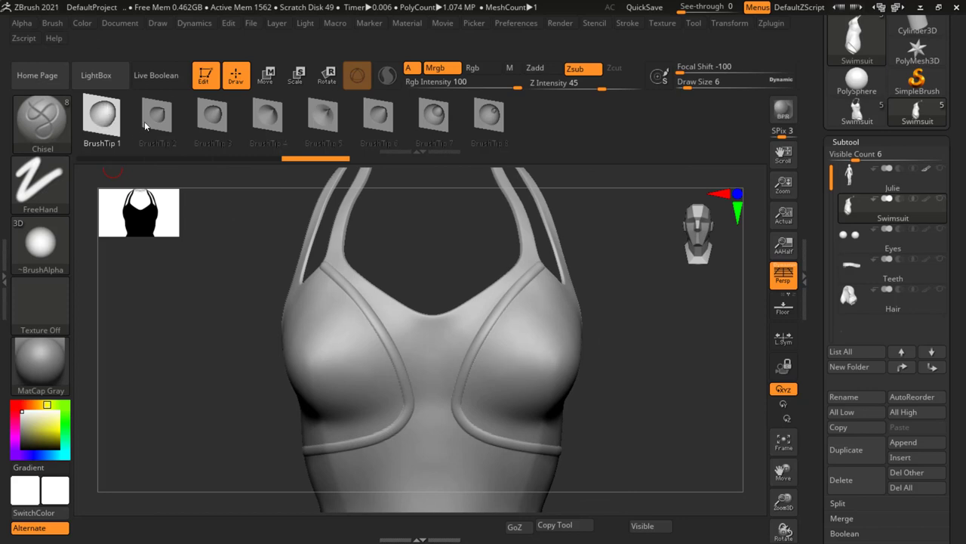
- Trace a second ridge alongside the strap outline using BrushTip 2
left_click(155, 117)
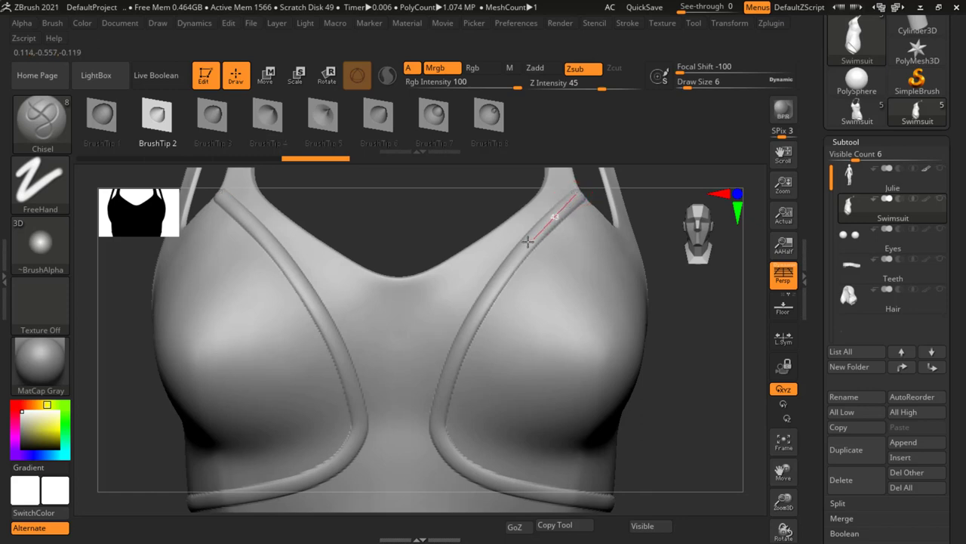
mouse_move(529, 242)
left_mouse_down()
mouse_move(438, 377)
mouse_move(426, 411)
mouse_move(430, 487)
mouse_move(453, 504)
mouse_move(730, 513)
left_mouse_up()
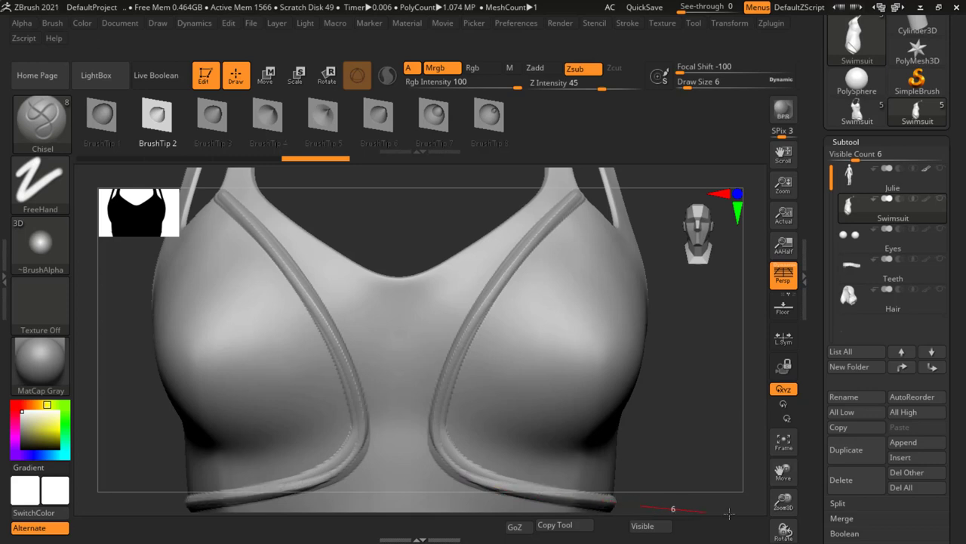
- Lay two horizontal bars across the chest with BrushTip 3
left_click(215, 124)
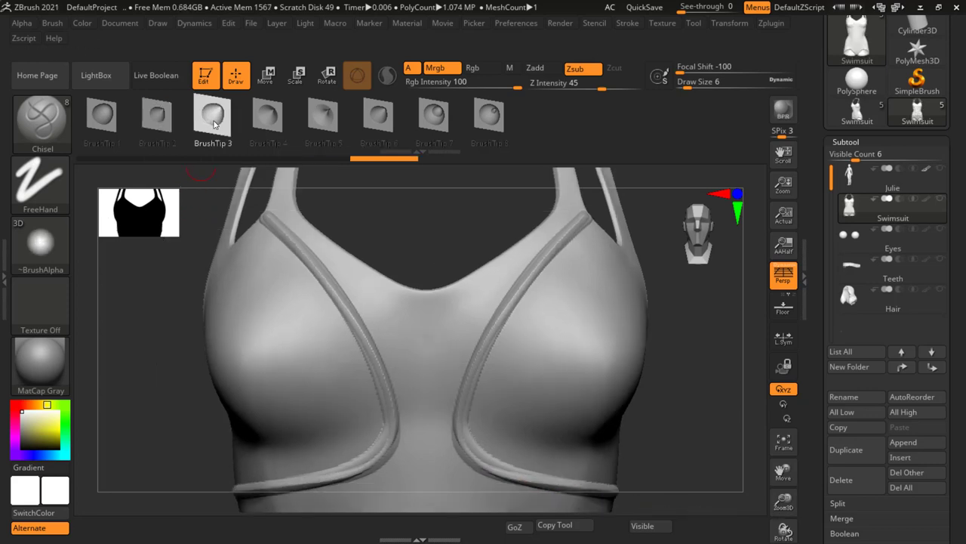
scroll(516, 374, "down", 2)
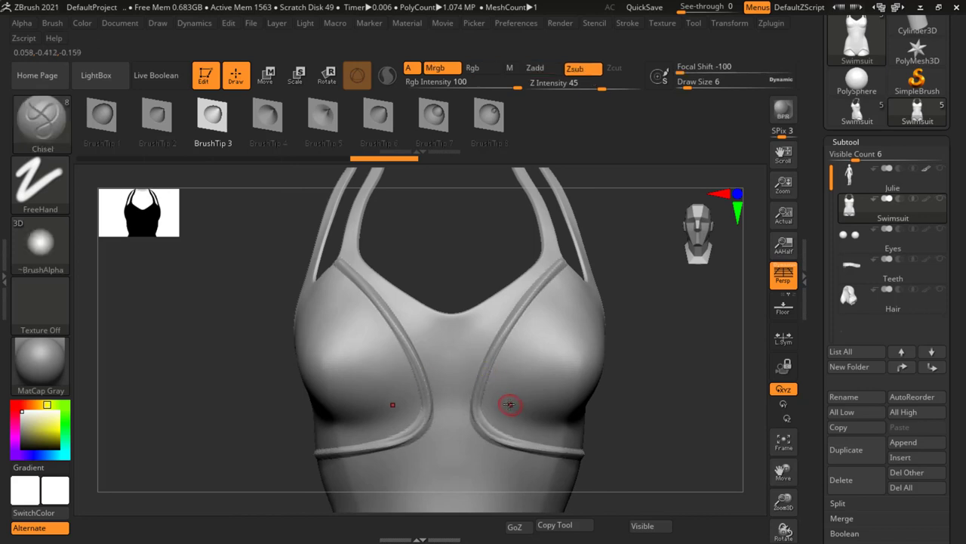
right_click_drag(509, 405, 438, 335)
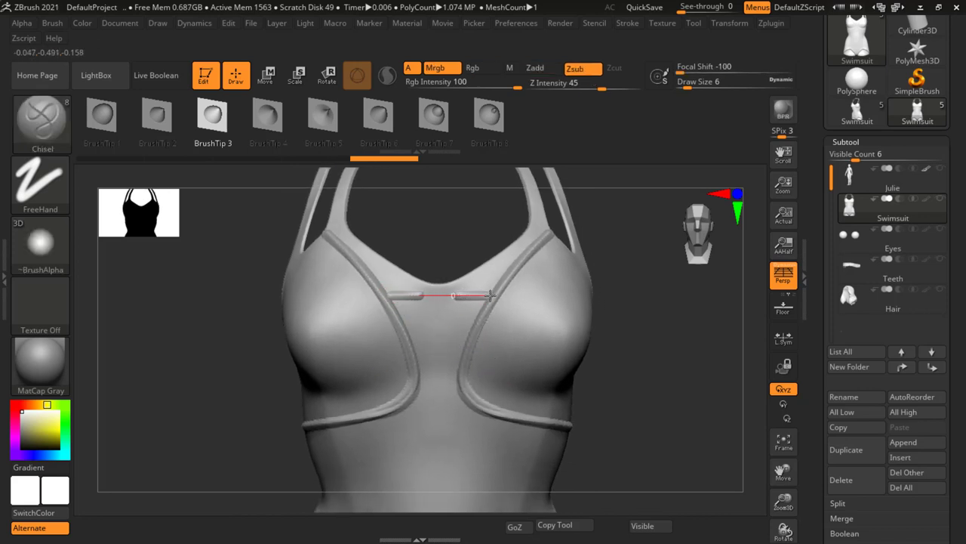
left_click_drag(507, 295, 509, 296)
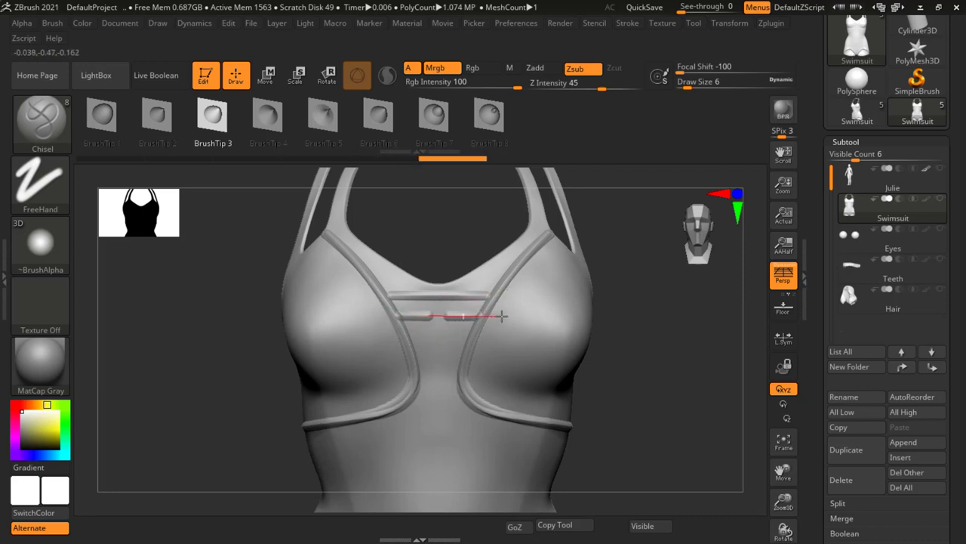
left_click_drag(507, 316, 508, 316)
- Carve a groove along a chest bar using BrushTip 4
left_click(269, 118)
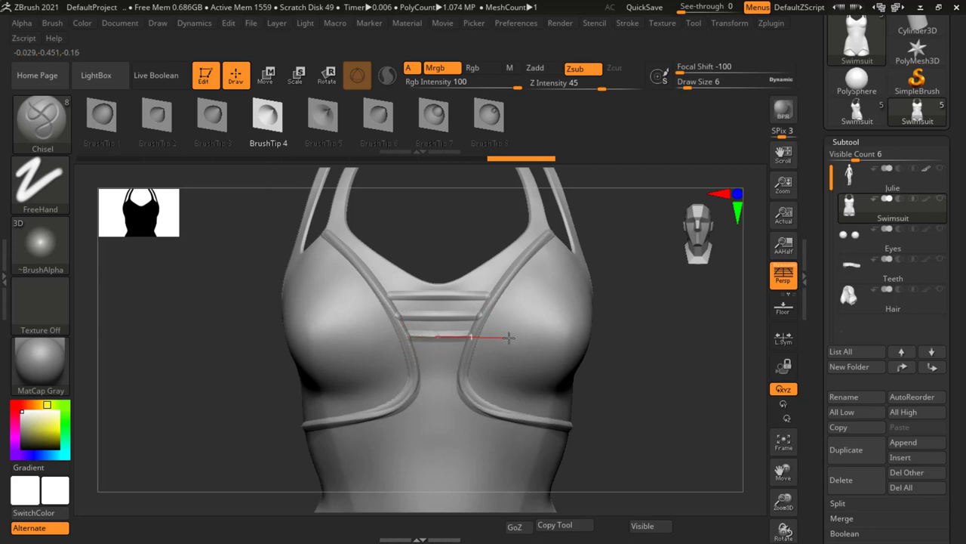
right_click_drag(410, 345, 442, 388, "ctrl")
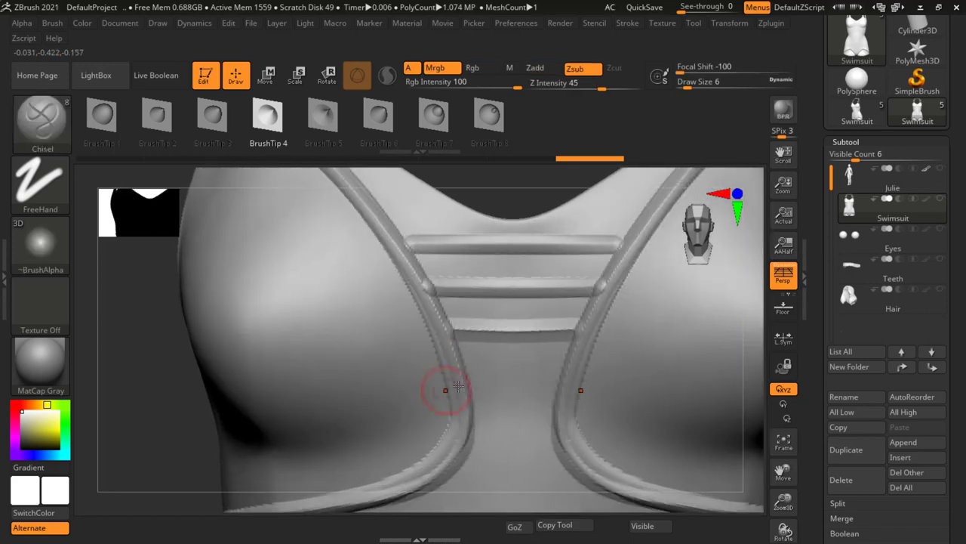
right_click_drag(544, 373, 371, 351, "alt")
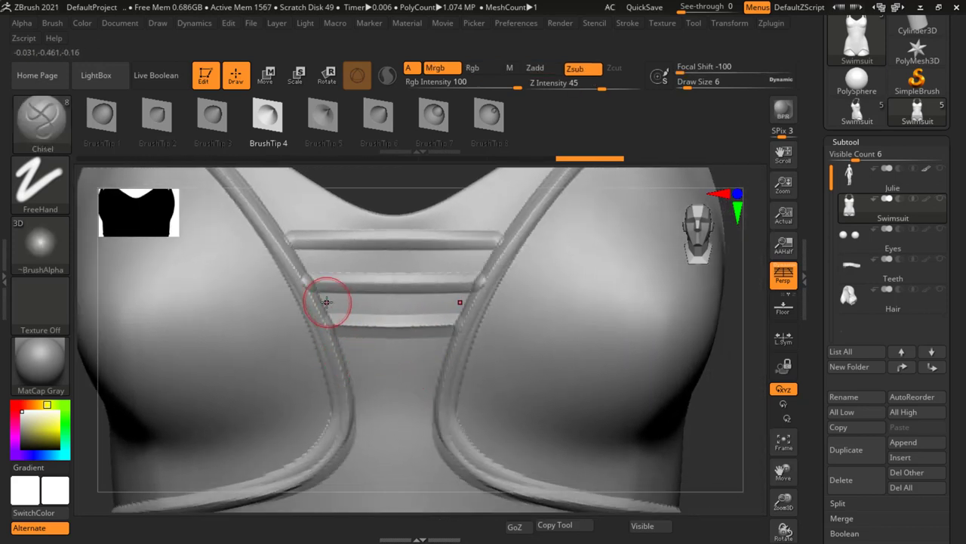
left_click_drag(371, 301, 464, 302)
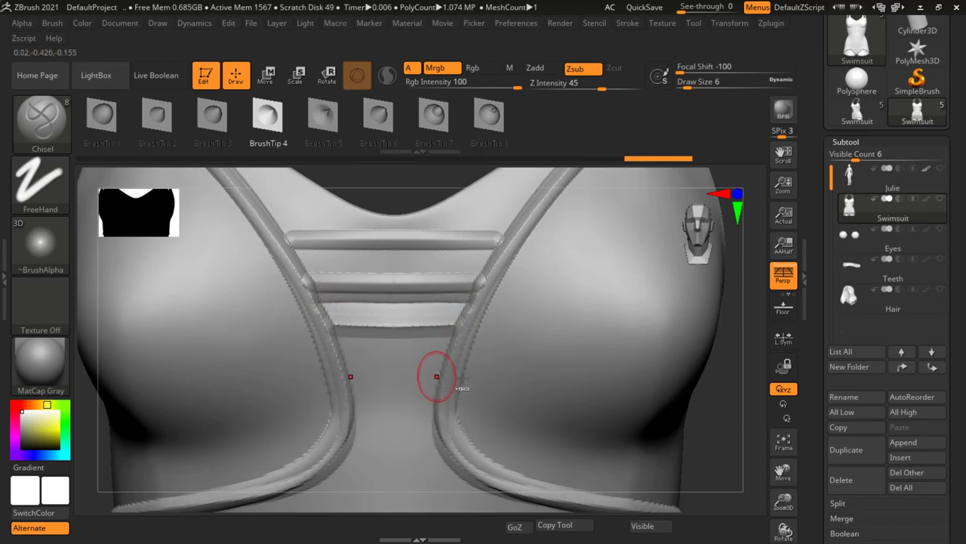
mouse_move(435, 382)
right_mouse_down()
mouse_move(412, 351)
mouse_move(406, 416)
mouse_move(364, 417)
mouse_move(391, 395)
right_mouse_up()
key("ctrl")
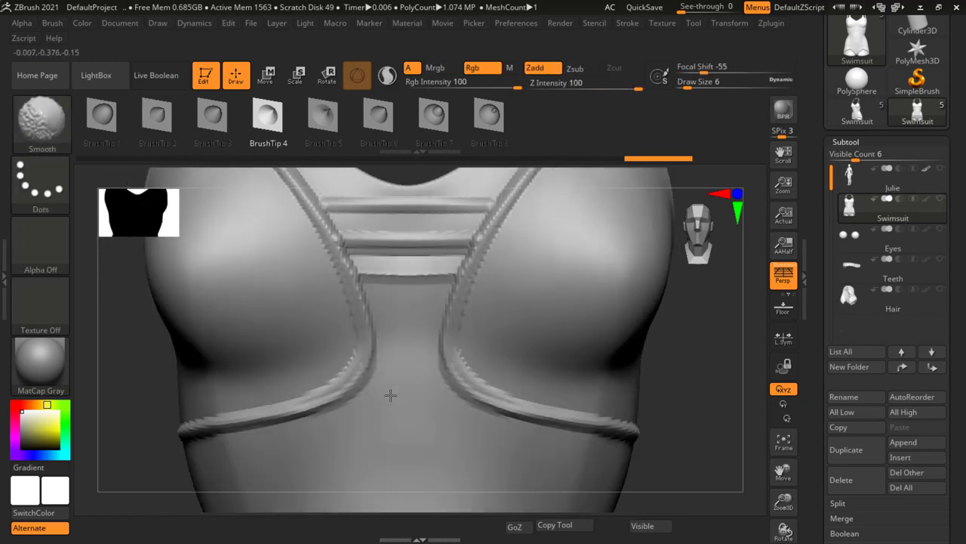
- Cut grooves along the middle chest bars with BrushTip 6, then frame the waist
left_click(382, 121)
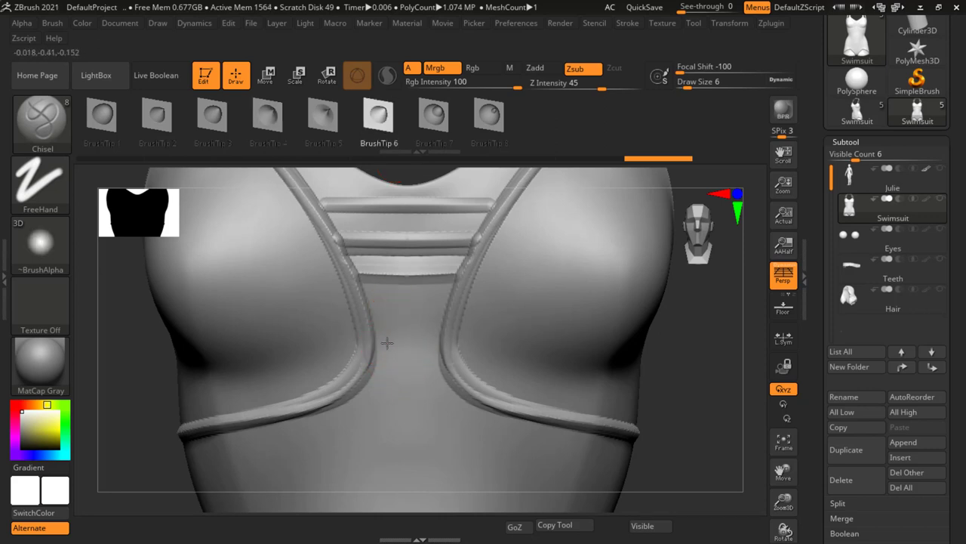
left_click_drag(452, 343, 471, 344)
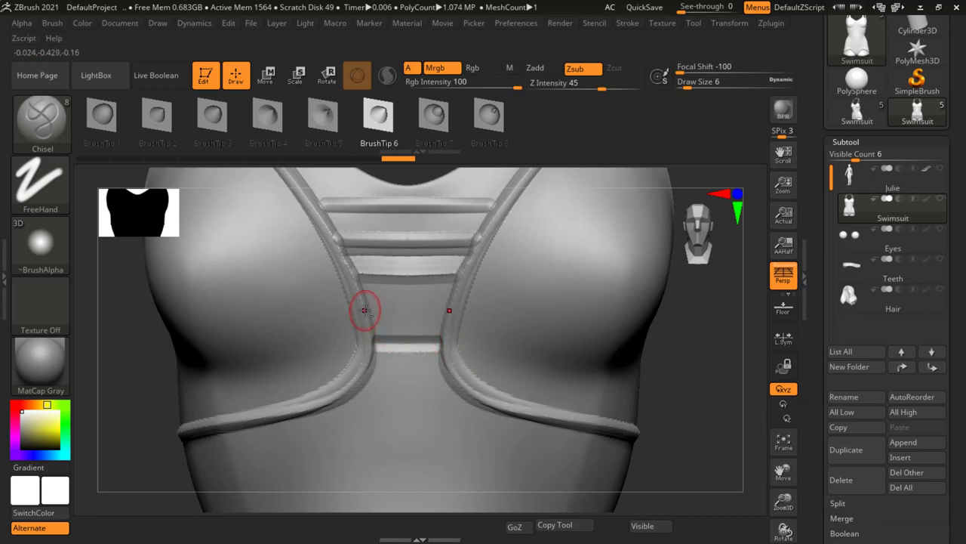
mouse_move(429, 310)
left_mouse_down()
mouse_move(472, 310)
mouse_move(528, 395)
left_mouse_up()
key("minus")
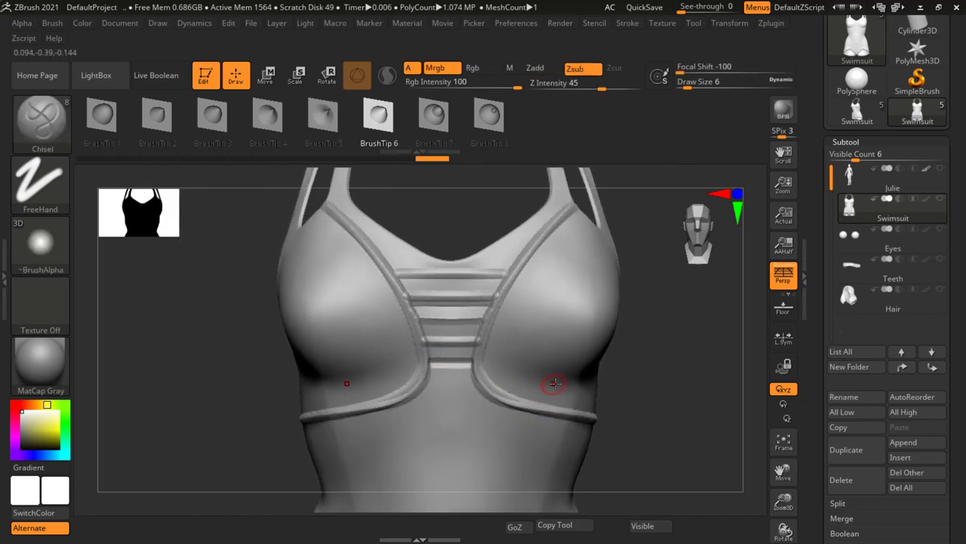
right_click_drag(543, 374, 533, 291, "alt")
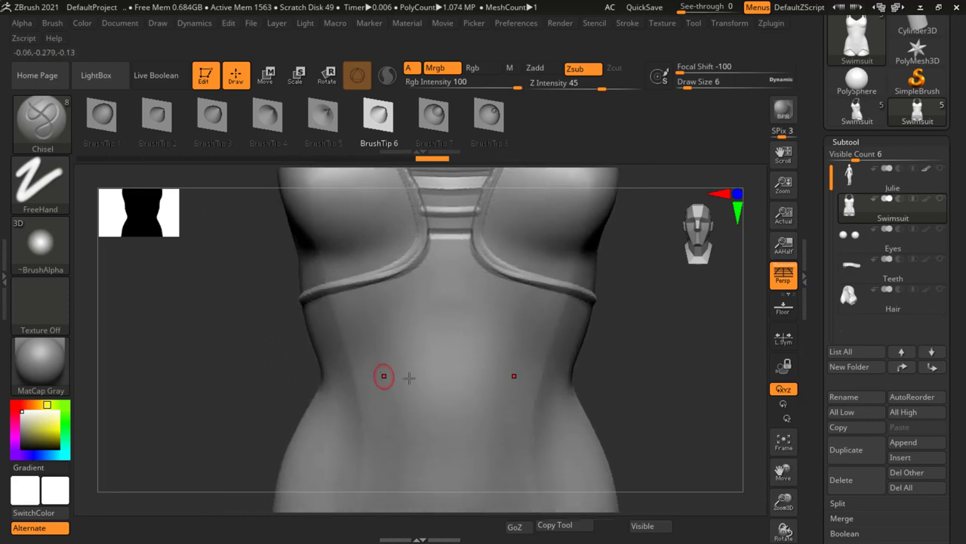
- Sculpt a symmetric waistband strap across the waist with BrushTip 7
left_click(434, 115)
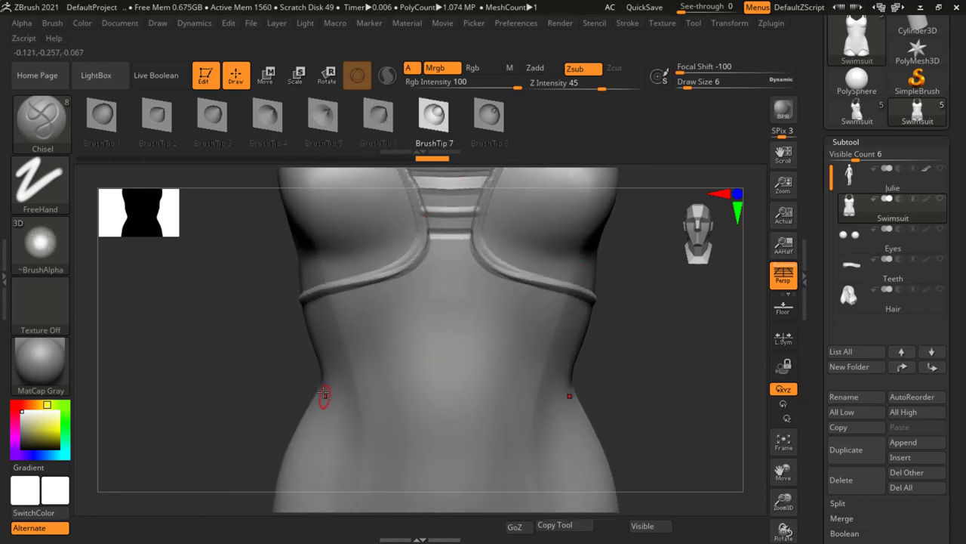
left_click_drag(402, 375, 521, 388)
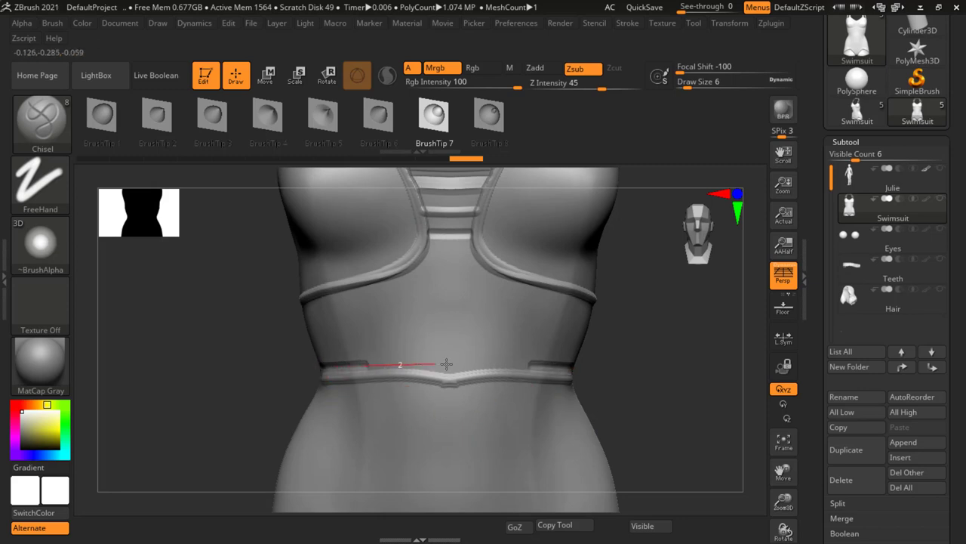
mouse_move(446, 364)
left_mouse_down()
mouse_move(491, 371)
mouse_move(532, 423)
left_mouse_up()
mouse_move(535, 431)
right_mouse_down("ctrl")
mouse_move(574, 419)
mouse_move(533, 404)
mouse_move(579, 425)
mouse_move(533, 445)
mouse_move(535, 453)
mouse_move(576, 459)
mouse_move(480, 423)
right_mouse_up("ctrl")
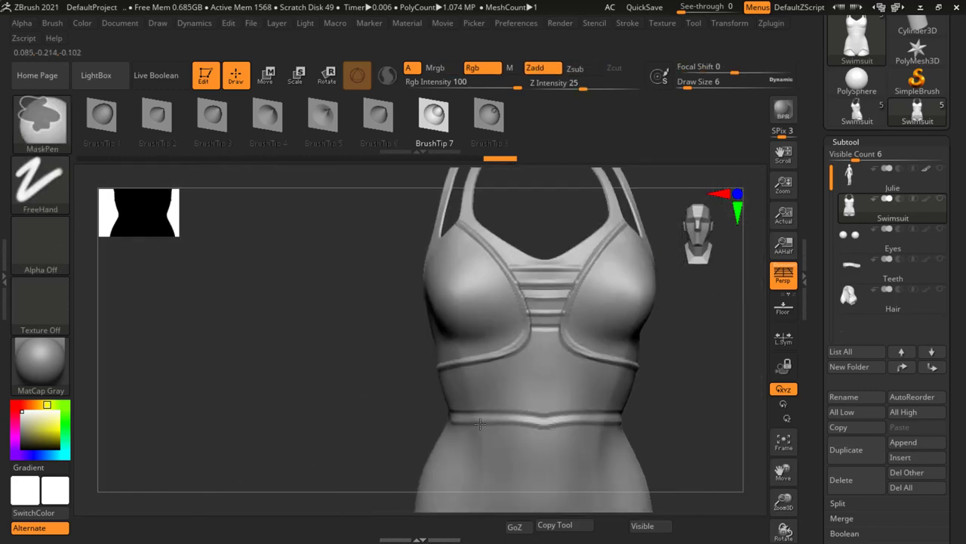
mouse_move(496, 459)
right_mouse_down("alt")
mouse_move(514, 405)
mouse_move(501, 384)
mouse_move(524, 390)
mouse_move(494, 367)
right_mouse_up("alt")
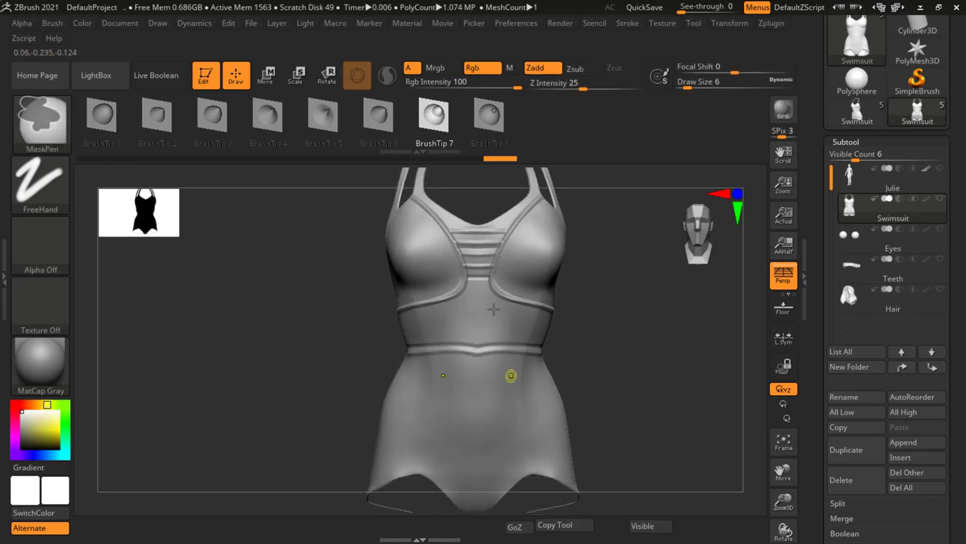
- Select BrushTip 8 and zoom in on the hips
left_click(491, 121)
right_click_drag(334, 340, 361, 347, "ctrl")
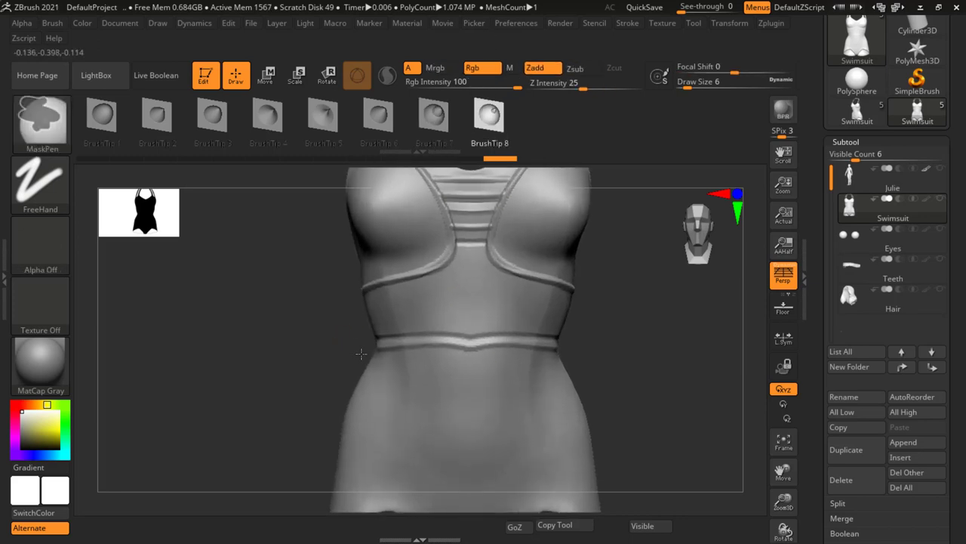
right_click_drag(470, 395, 462, 312, "alt")
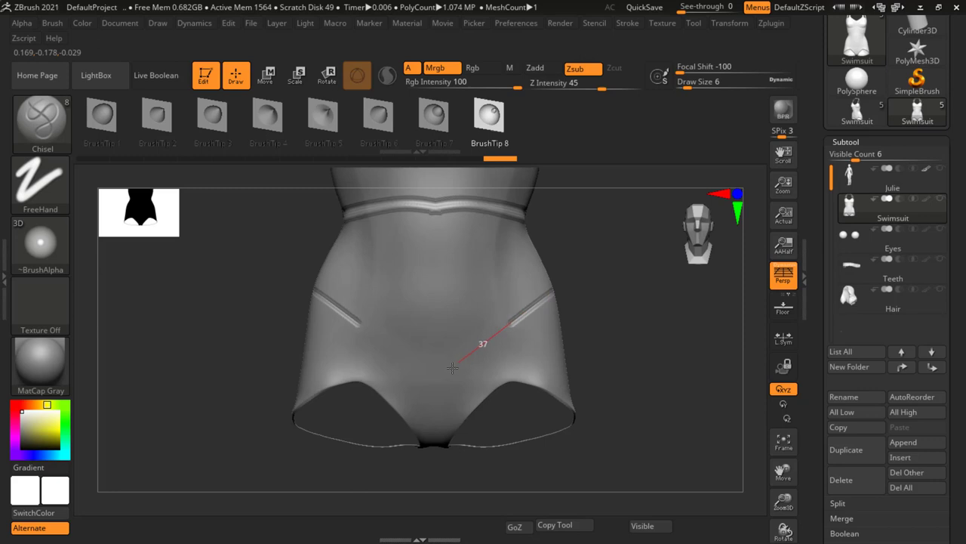
- Carve mirrored diagonal hip seams with BrushTip 8, then at Draw Size 12 extend them to a V at the crotch
left_click_drag(452, 368, 425, 394)
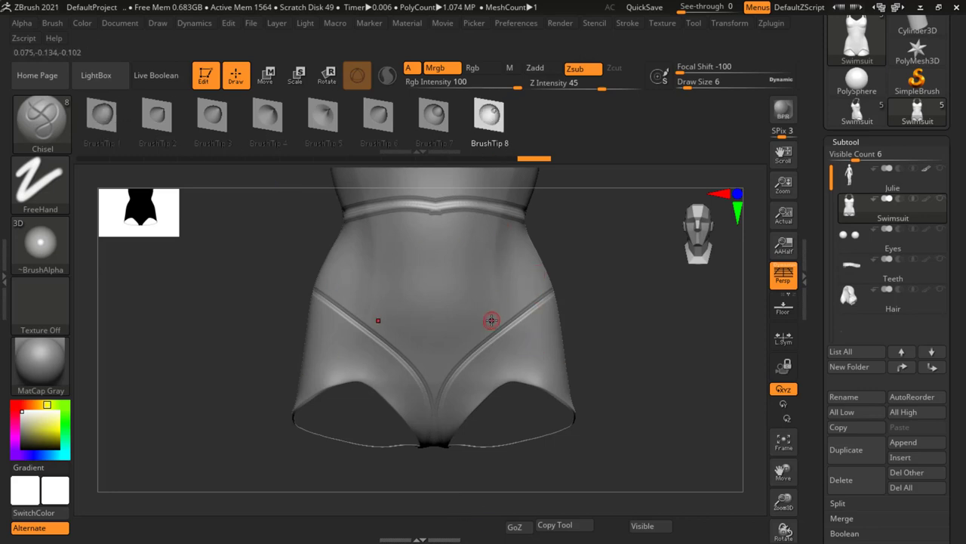
type("s")
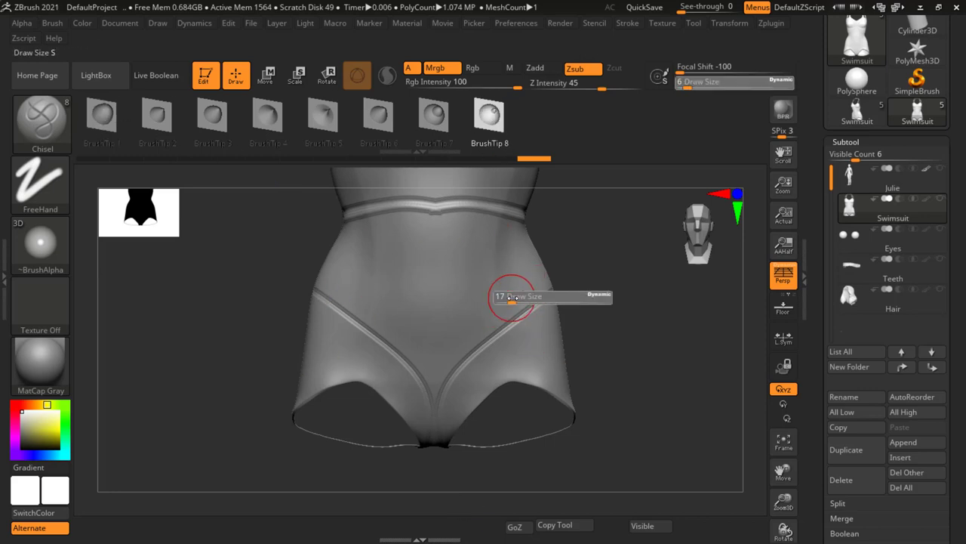
type("12")
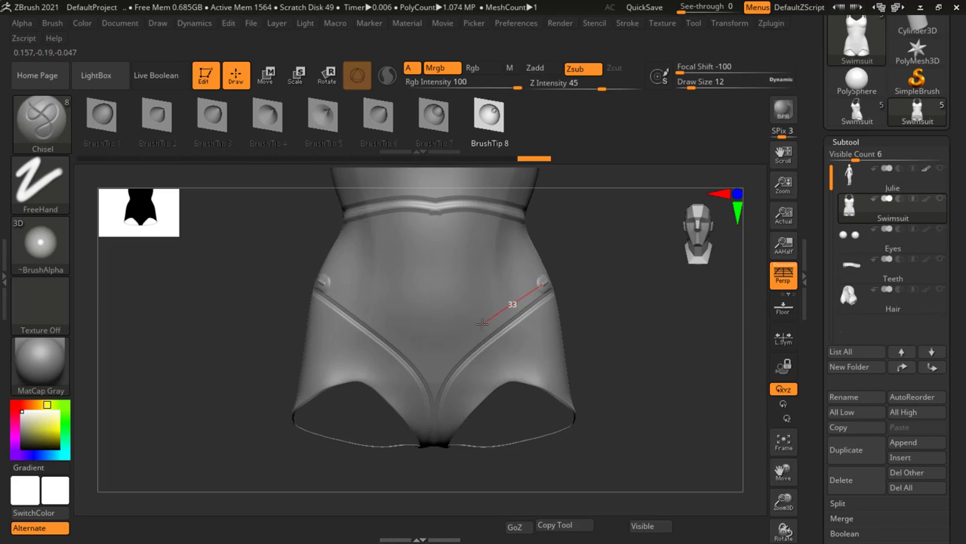
left_click_drag(466, 332, 417, 386)
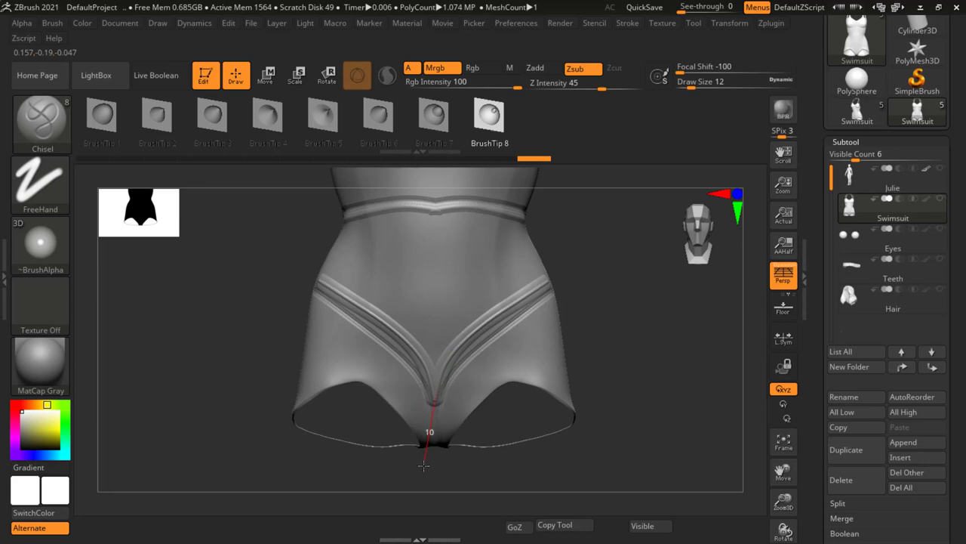
left_click_drag(424, 466, 425, 469)
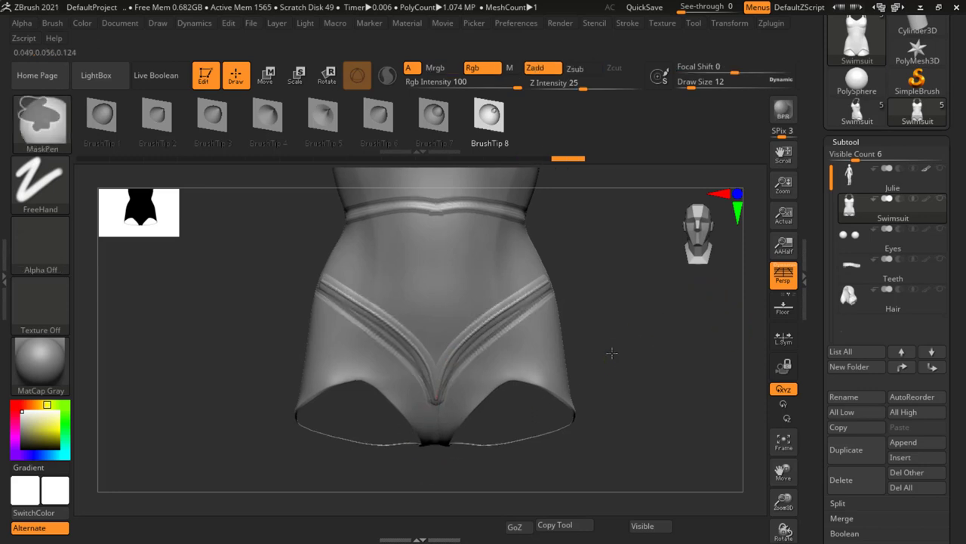
mouse_move(629, 348)
left_mouse_down("alt")
mouse_move(597, 280)
mouse_move(594, 362)
mouse_move(596, 291)
mouse_move(583, 298)
mouse_move(613, 399)
mouse_move(625, 280)
mouse_move(464, 431)
left_mouse_up("alt")
key("ctrl")
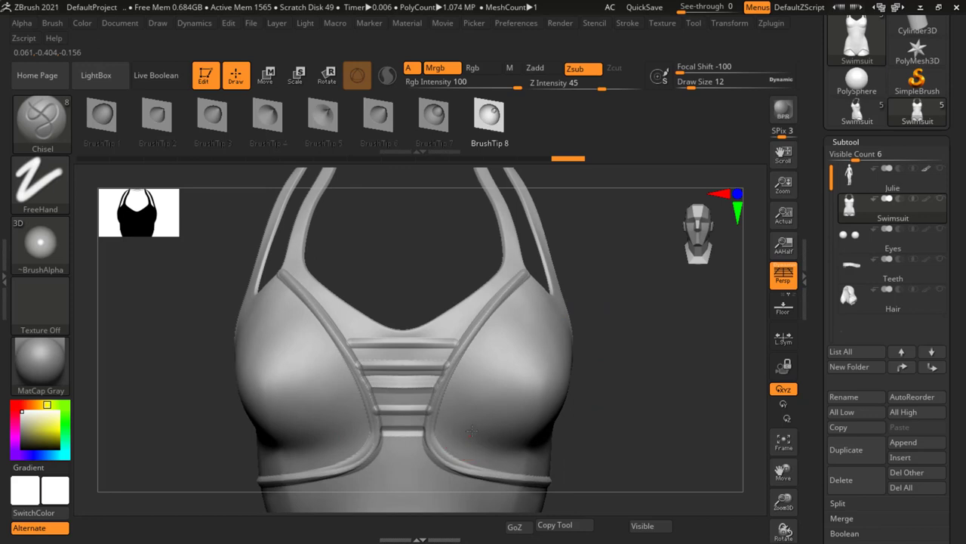
- Raise outline strips along the upper, lower and top edges of both breast cups
mouse_move(493, 370)
left_mouse_down()
mouse_move(552, 287)
mouse_move(608, 290)
mouse_move(602, 307)
left_mouse_up()
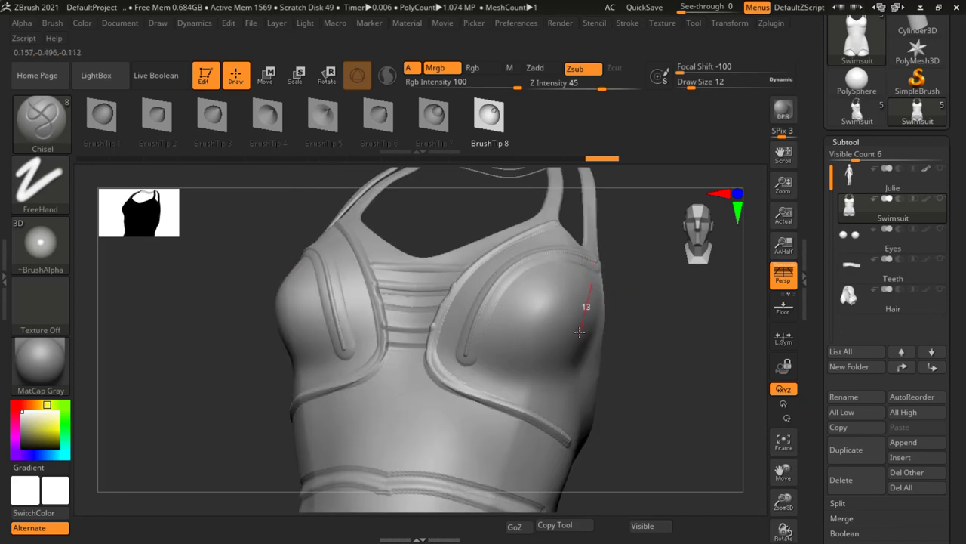
mouse_move(550, 357)
left_mouse_down()
mouse_move(479, 383)
mouse_move(410, 387)
left_mouse_up()
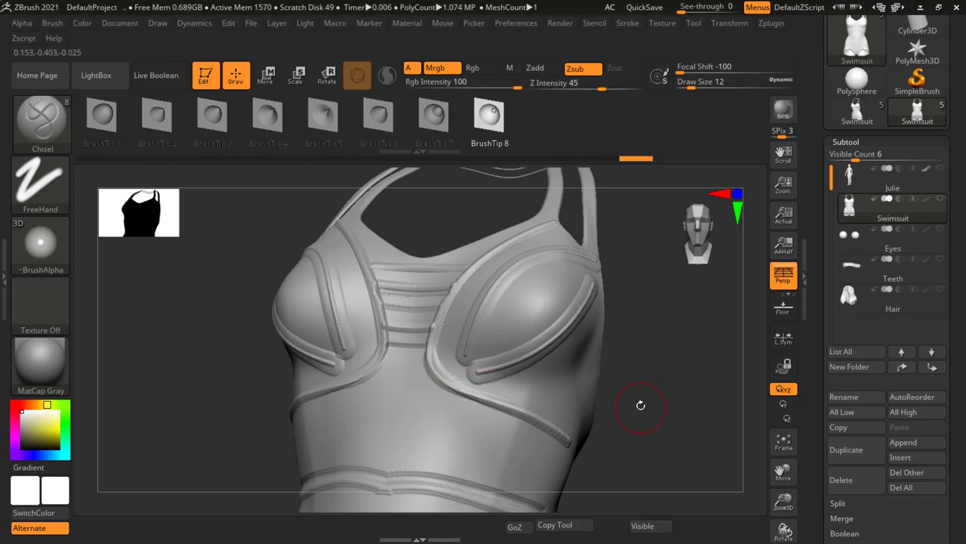
left_click_drag(640, 406, 631, 351)
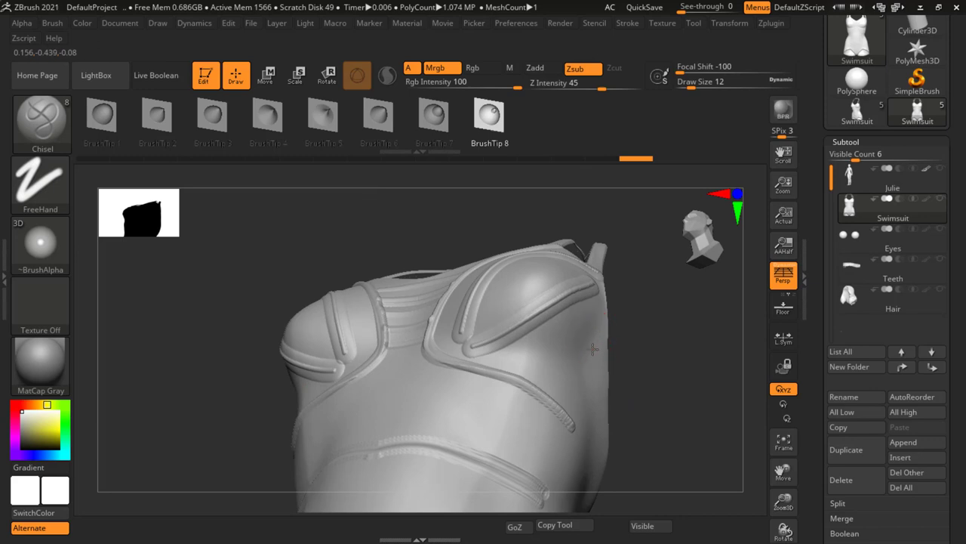
mouse_move(521, 365)
left_mouse_down()
mouse_move(470, 354)
mouse_move(421, 362)
left_mouse_up()
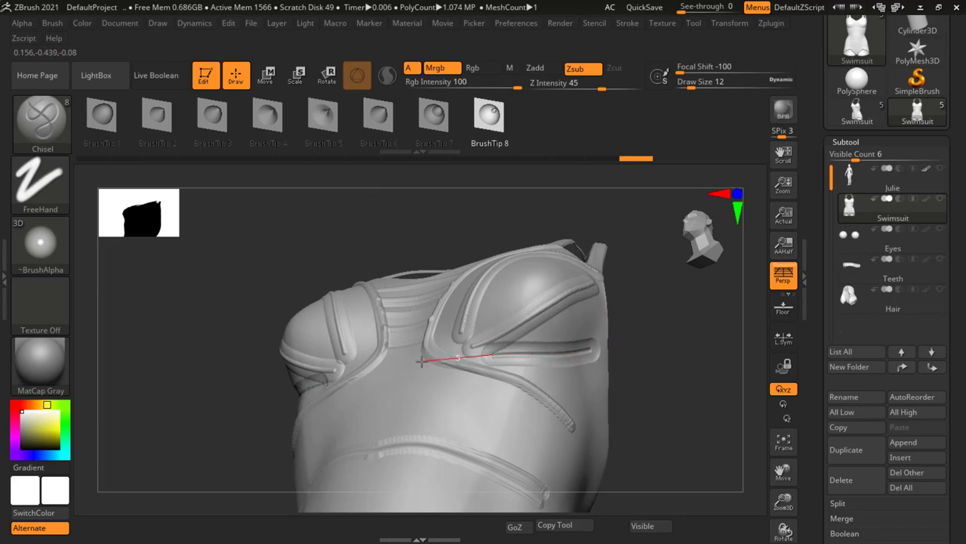
mouse_move(697, 348)
left_mouse_down("shift")
mouse_move(641, 282)
mouse_move(655, 372)
left_mouse_up("shift")
right_click_drag(655, 372, 675, 425, "ctrl")
left_click_drag(637, 394, 606, 326)
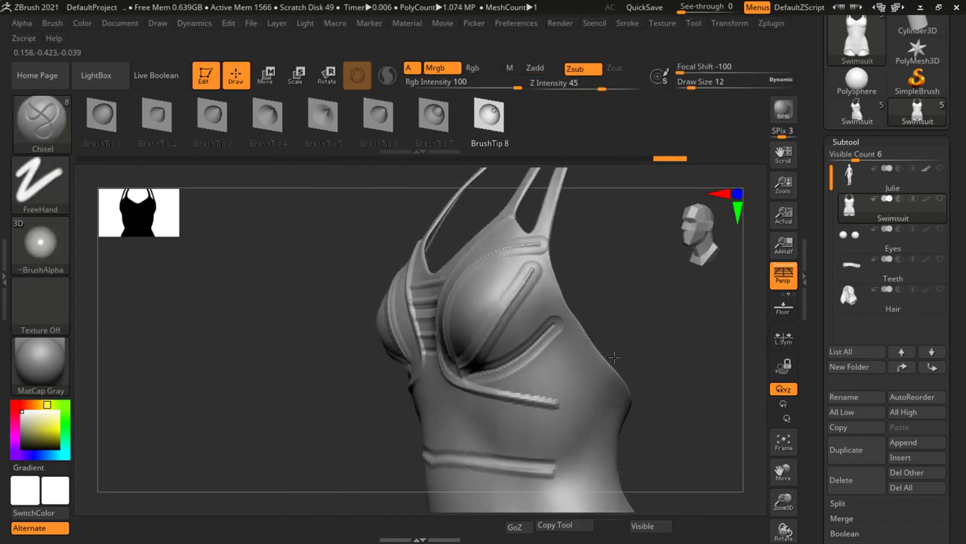
left_click_drag(668, 345, 671, 341)
- Switch to Chisel BrushTip 1 with the model turned side-on
key("space")
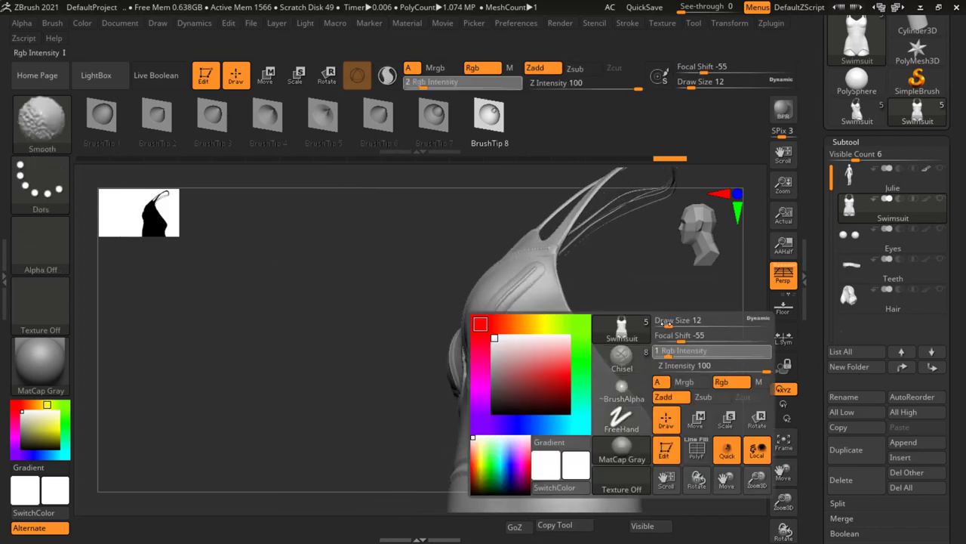
left_click_drag(679, 271, 651, 364)
left_click_drag(532, 300, 478, 266)
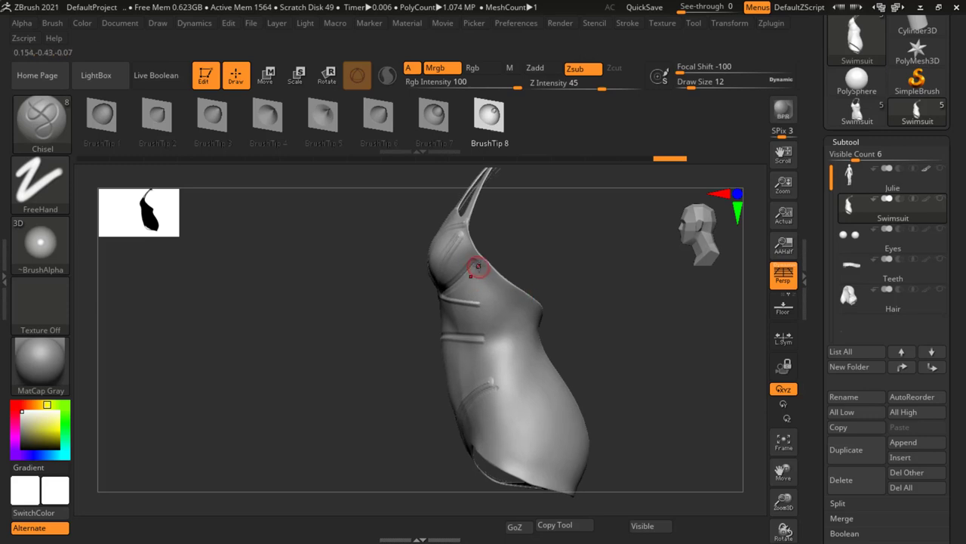
left_click(102, 114)
left_click_drag(535, 259, 486, 270)
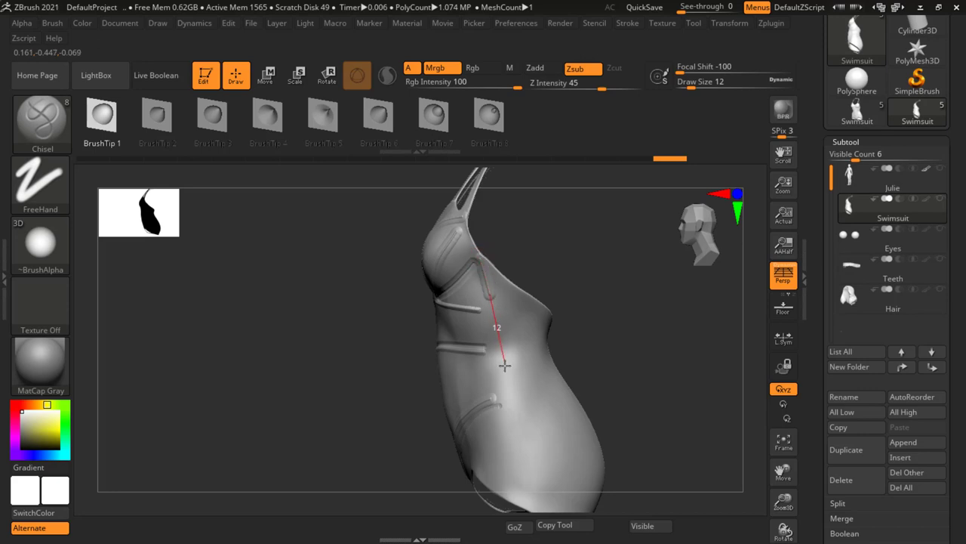
- Carve the side seam from the underarm to the leg opening, replacing an undone first attempt
left_click_drag(509, 465, 526, 512)
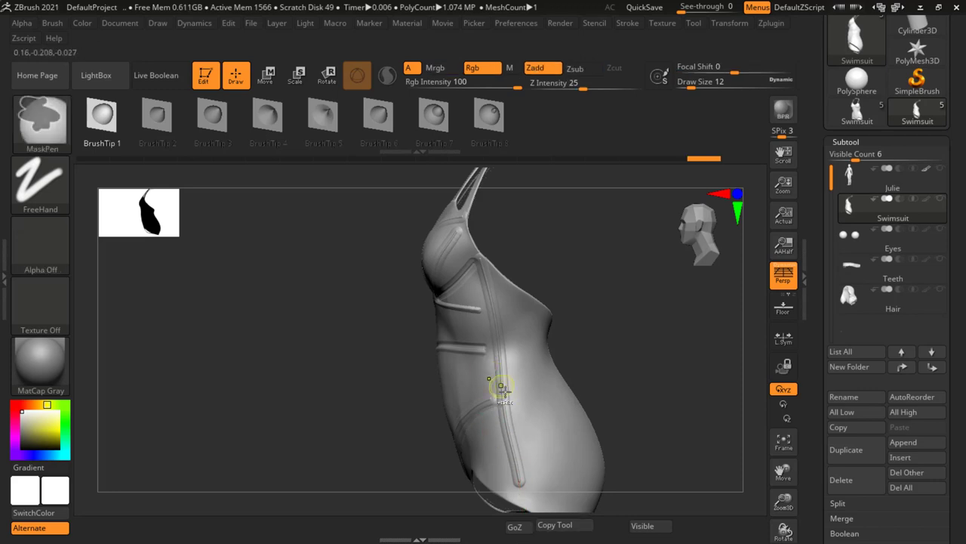
key("ctrl+z")
mouse_move(606, 408)
left_mouse_down()
mouse_move(602, 315)
mouse_move(592, 305)
left_mouse_up()
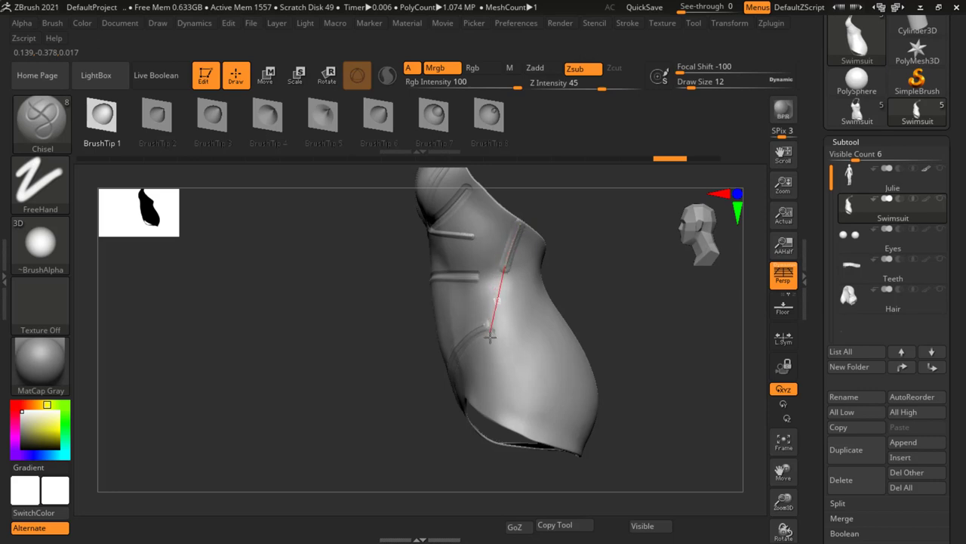
left_click_drag(519, 388, 536, 406)
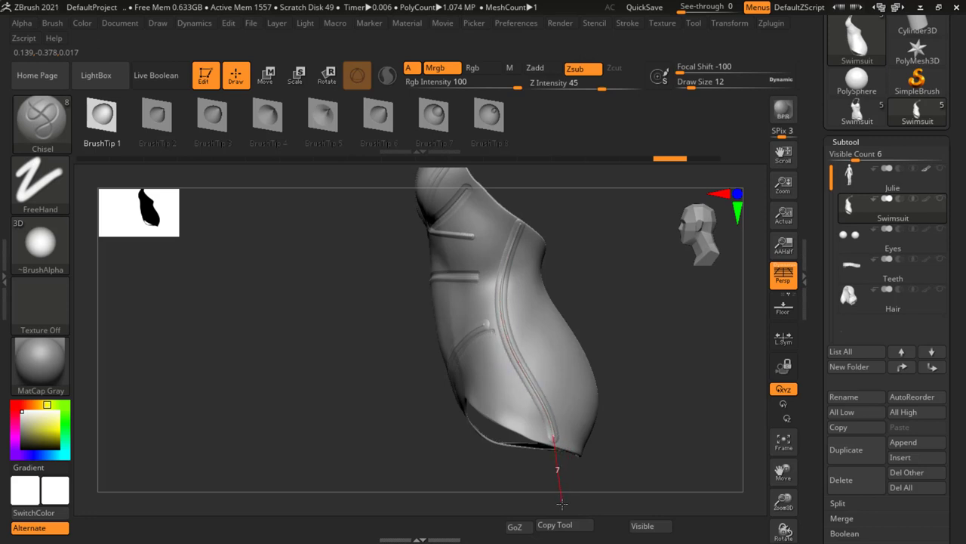
left_click_drag(554, 518, 555, 520)
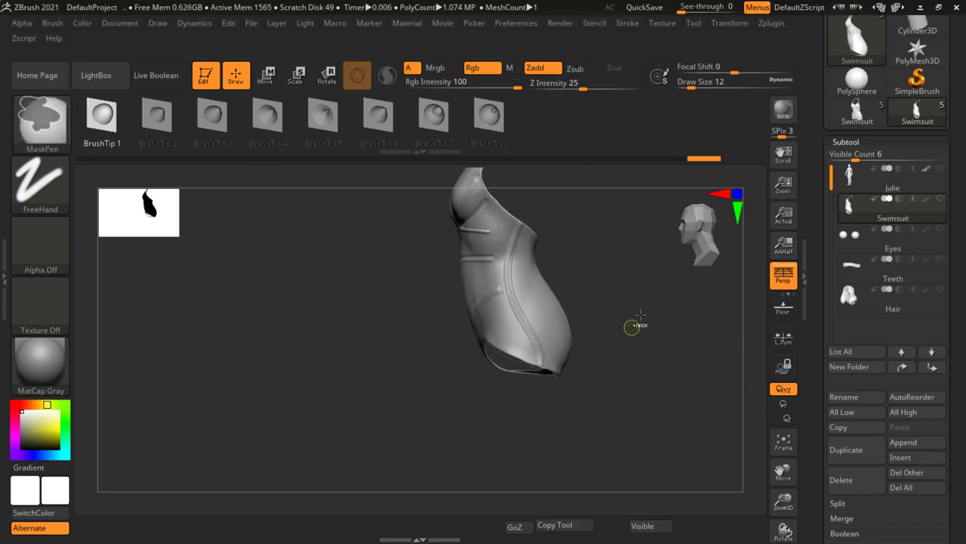
mouse_move(641, 276)
left_mouse_down("shift")
mouse_move(619, 276)
mouse_move(668, 338)
mouse_move(582, 328)
left_mouse_up("shift")
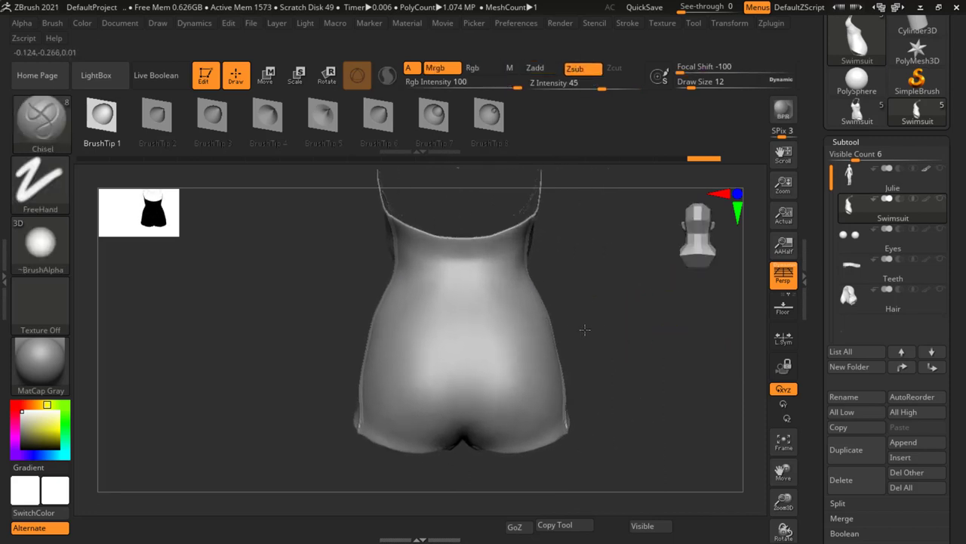
mouse_move(459, 241)
left_mouse_down()
mouse_move(507, 354)
mouse_move(565, 412)
left_mouse_up()
mouse_move(526, 271)
left_mouse_down()
mouse_move(483, 320)
mouse_move(464, 377)
left_mouse_up()
mouse_move(686, 352)
left_mouse_down()
mouse_move(612, 345)
mouse_move(640, 406)
mouse_move(619, 274)
left_mouse_up()
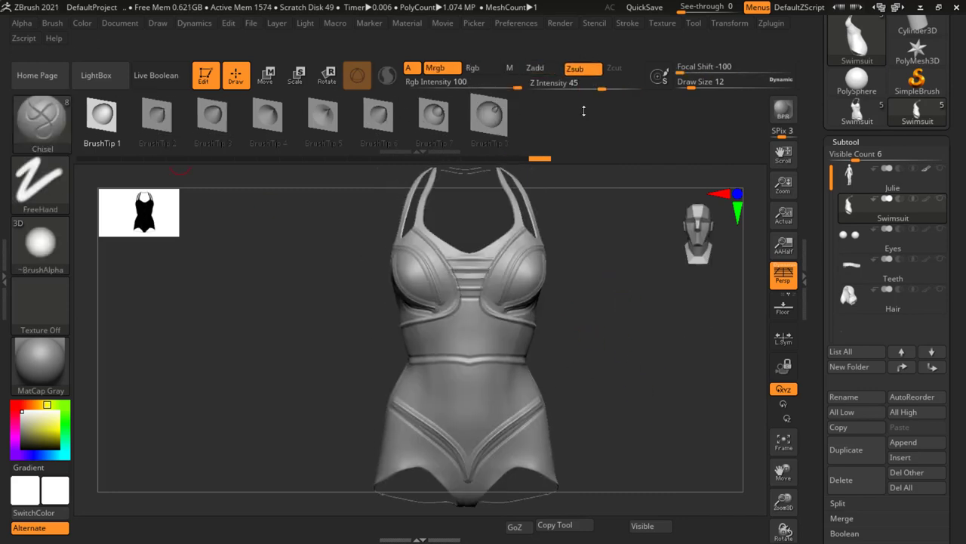
left_click_drag(642, 390, 634, 338)
key("space")
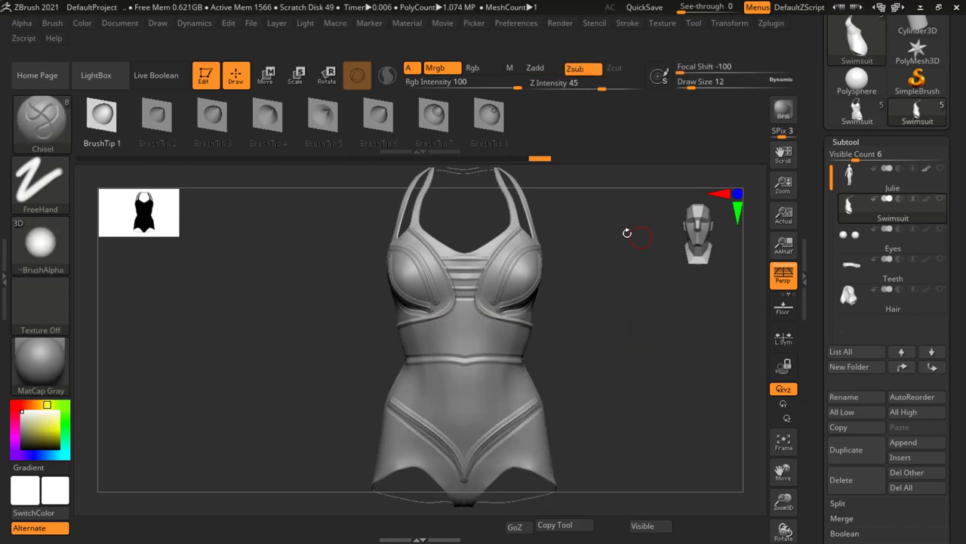
mouse_move(625, 231)
left_mouse_down("alt")
mouse_move(641, 368)
mouse_move(676, 373)
mouse_move(503, 340)
mouse_move(494, 292)
mouse_move(494, 317)
mouse_move(539, 327)
mouse_move(514, 338)
mouse_move(569, 337)
mouse_move(591, 365)
left_mouse_up("alt")
key("ctrl")
key("f")
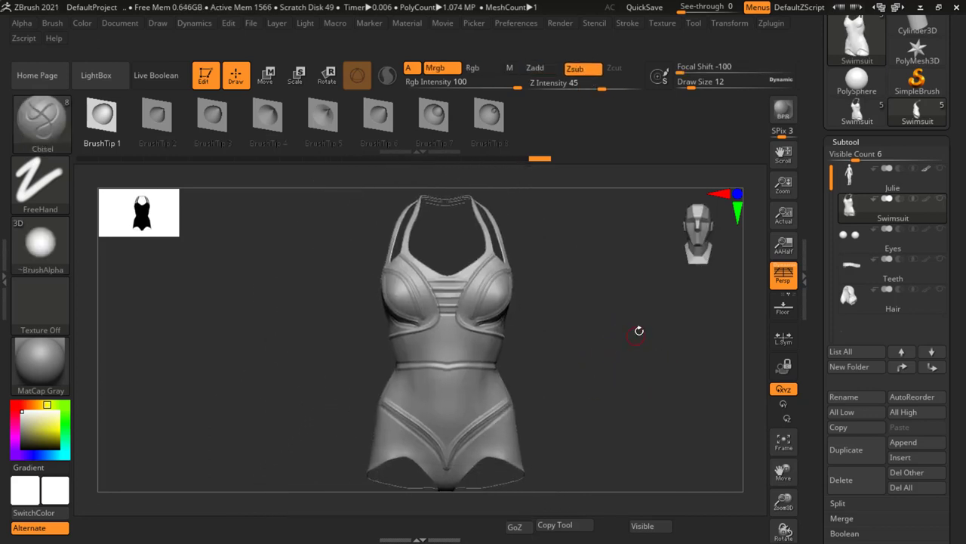
mouse_move(639, 327)
left_mouse_down()
mouse_move(527, 305)
mouse_move(535, 309)
left_mouse_up()
key("ctrl")
left_click_drag(531, 250, 559, 268, "alt")
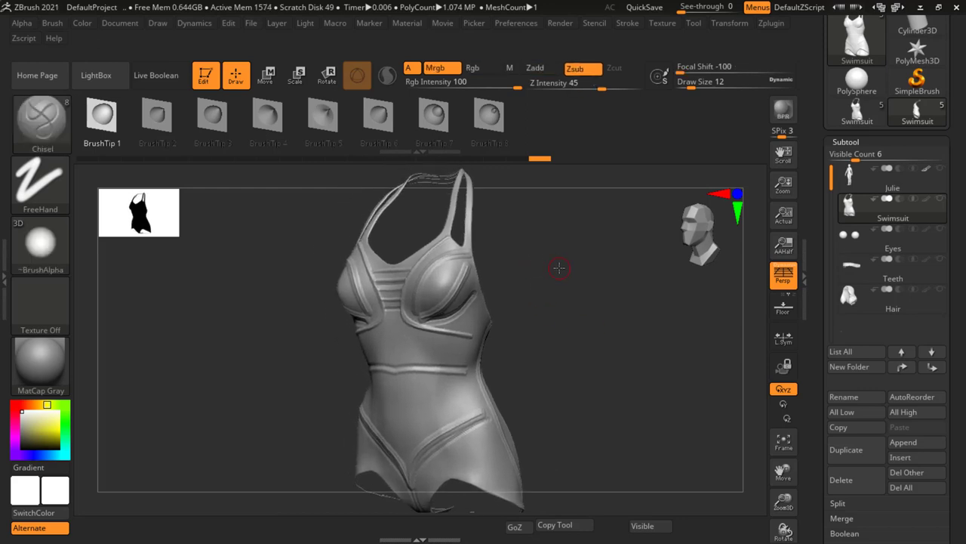